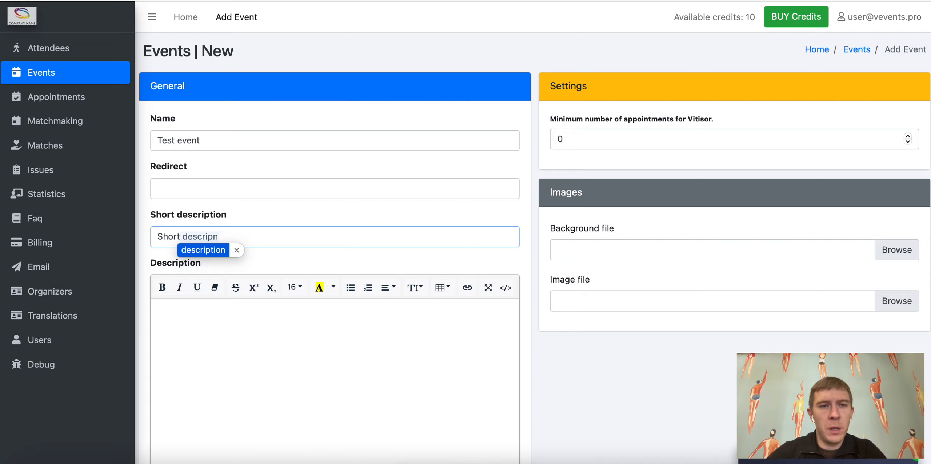
Step: Complete the Test event's short description as 'Some short descriptions' using the suggested text
key("super+Left")
type("some")
key("shift+Right")
type("s")
key("Down")
key("Return")
key("Tab")
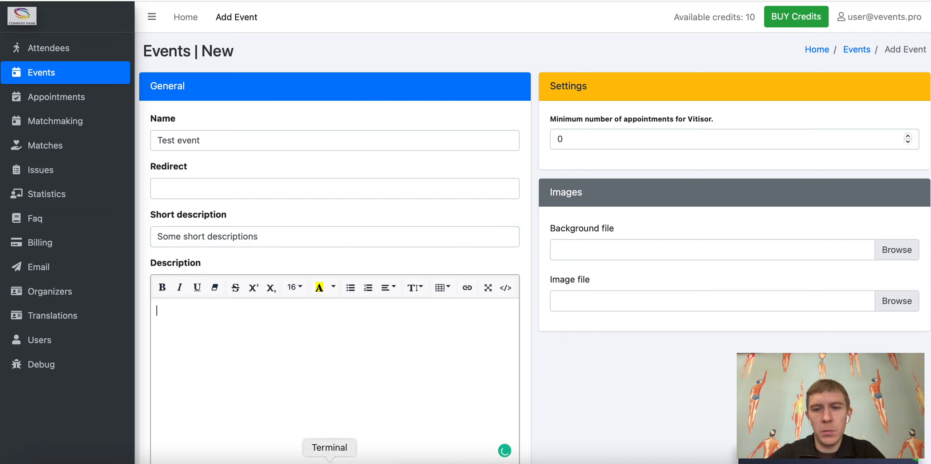
Step: Paste a Lorem ipsum placeholder paragraph into the event Description
scroll(371, 327, "down", 3)
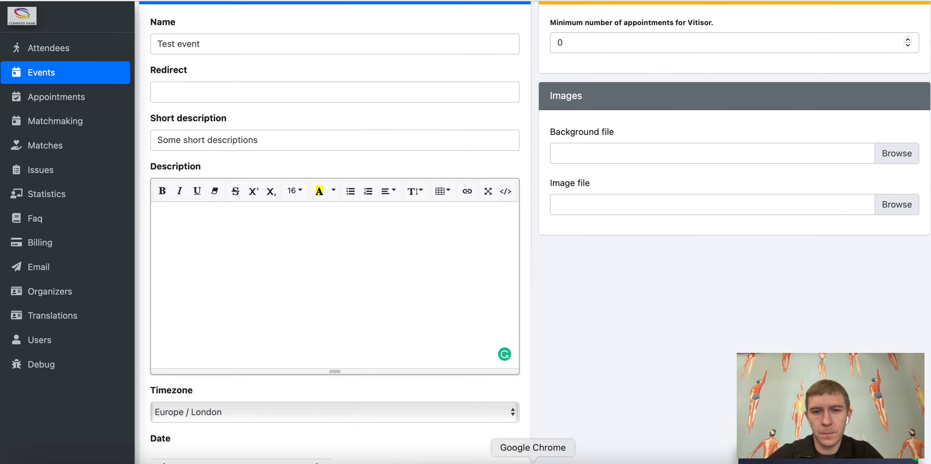
left_click(333, 258)
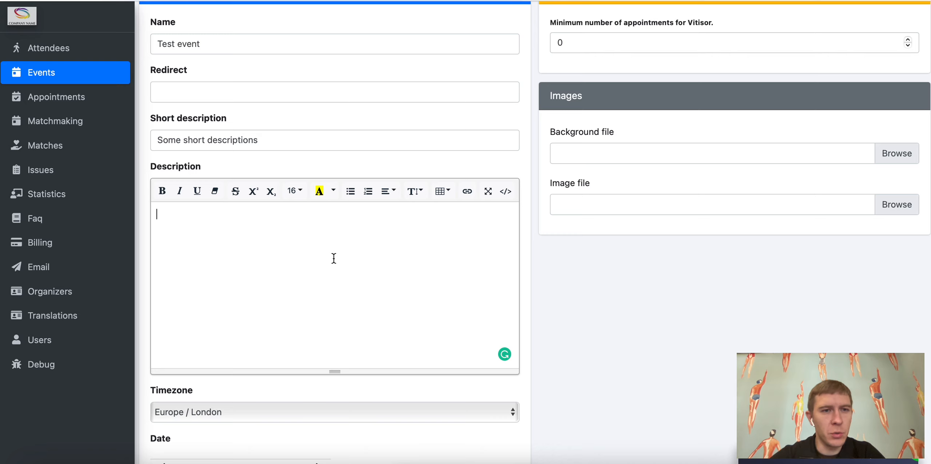
type("Lorem ipsum dolor sit amet, consectetur adipiscing elit, sed do eiusmod tempor incididunt ut labore et dolore magna aliqua. Ut enim ad minim veniam, quis nostrud exercitation ullamco laboris nisi ut aliquip ex ea commodo consequat. Duis aute irure dolor in reprehenderit in voluptate velit esse cillum dolore eu fugiat nulla pariatur. Excepteur sint occaecat cupidatat non proident, sunt in culpa qui officia deserunt mollit anim id est laborum.")
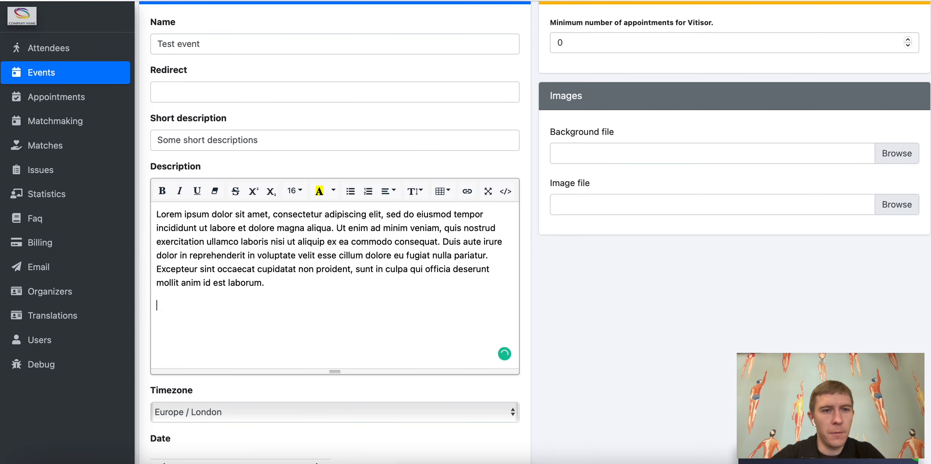
key("BackSpace")
Step: Set the event date to 22 October 2021, 10:00 AM
scroll(333, 258, "down", 3)
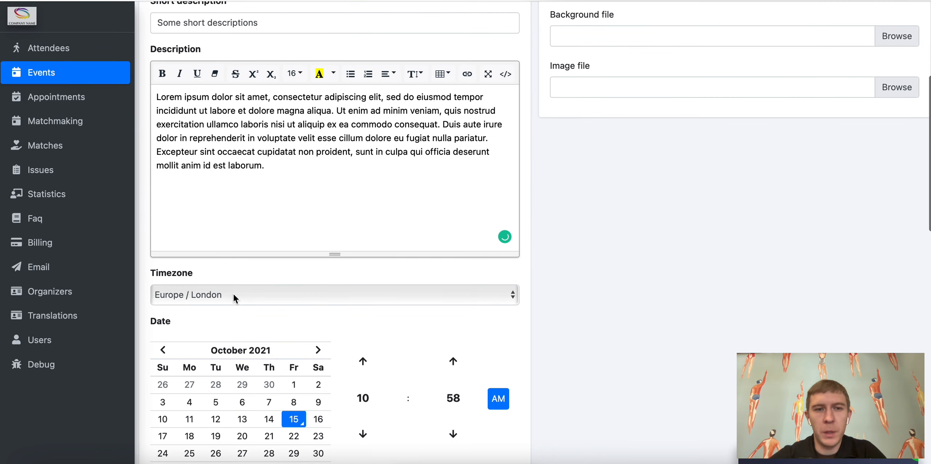
scroll(232, 294, "down", 3)
left_click(293, 331)
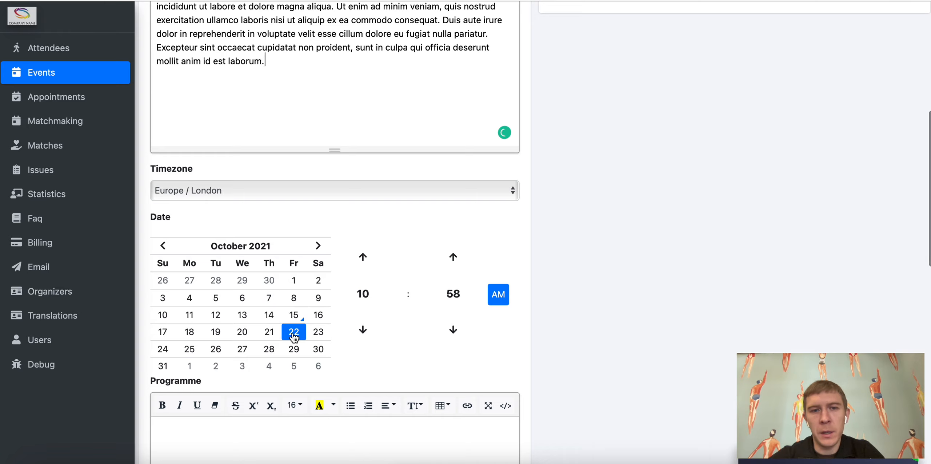
left_click(444, 303)
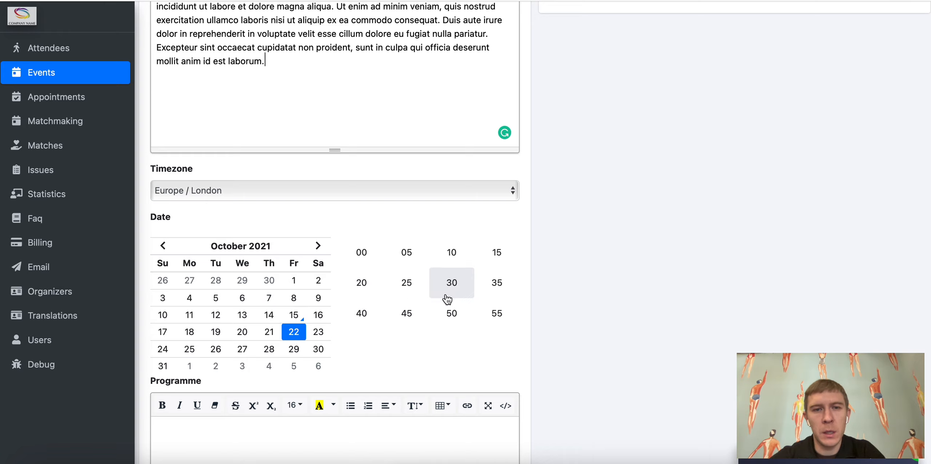
left_click(363, 251)
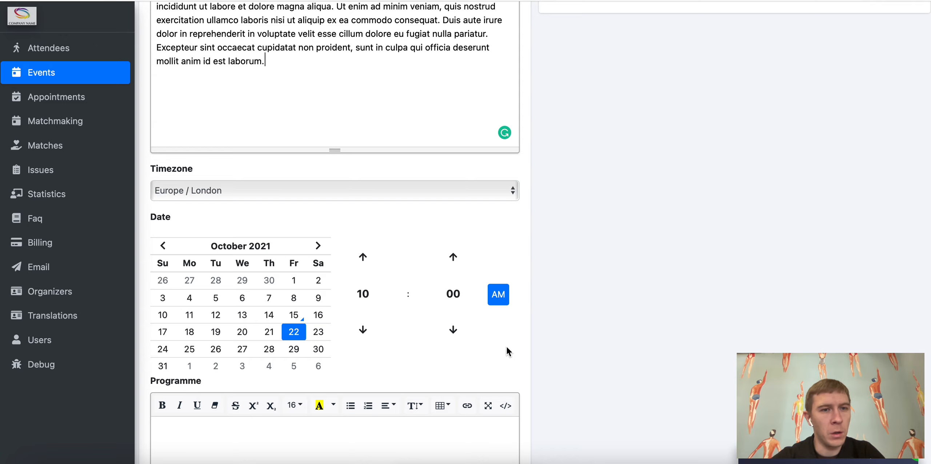
scroll(506, 347, "down", 4)
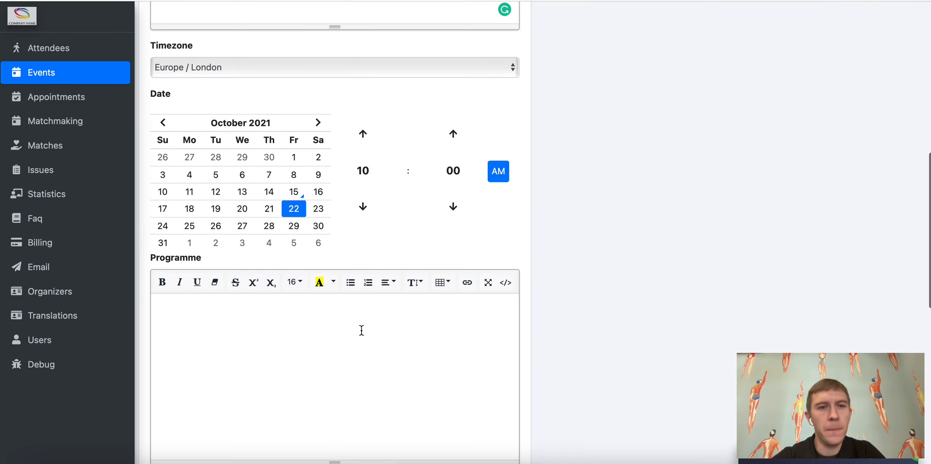
Step: Leave the Programme and Assistance fields empty
left_click(352, 326)
scroll(351, 328, "down", 8)
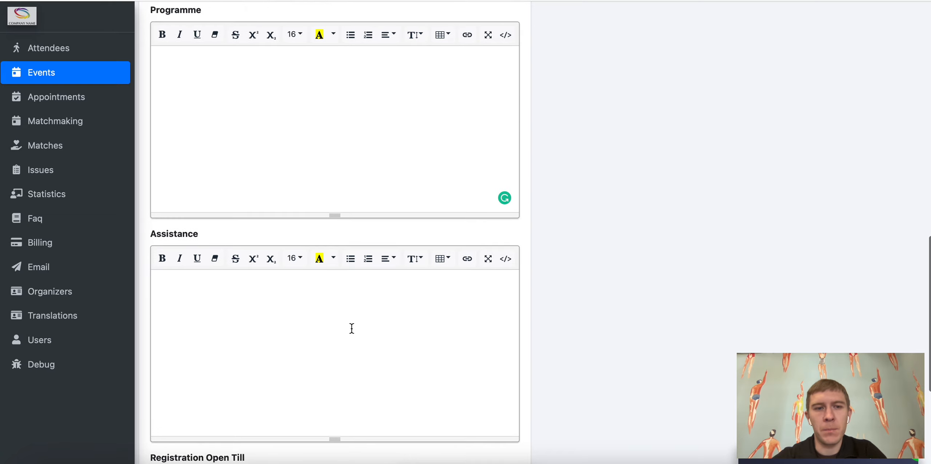
left_click(352, 328)
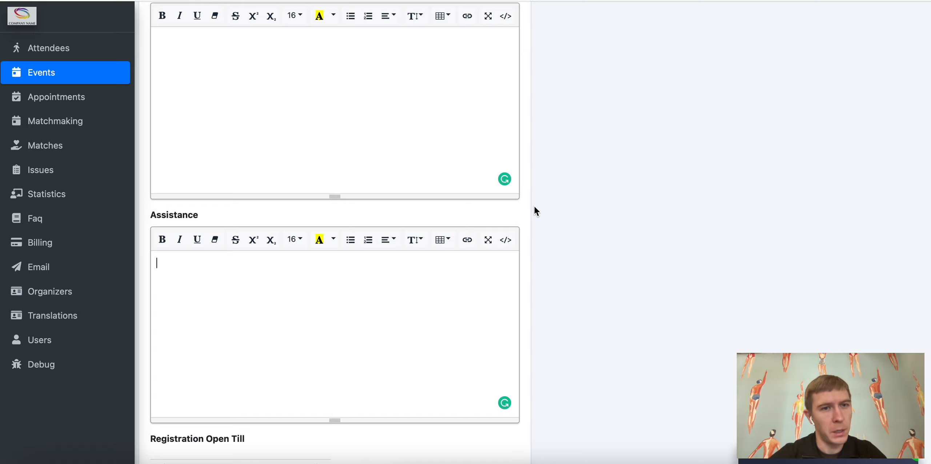
Step: Set Registration Open Till to 22 October 2021, 10:00 AM
scroll(534, 206, "down", 5)
left_click(258, 261)
left_click_drag(258, 262, 150, 262)
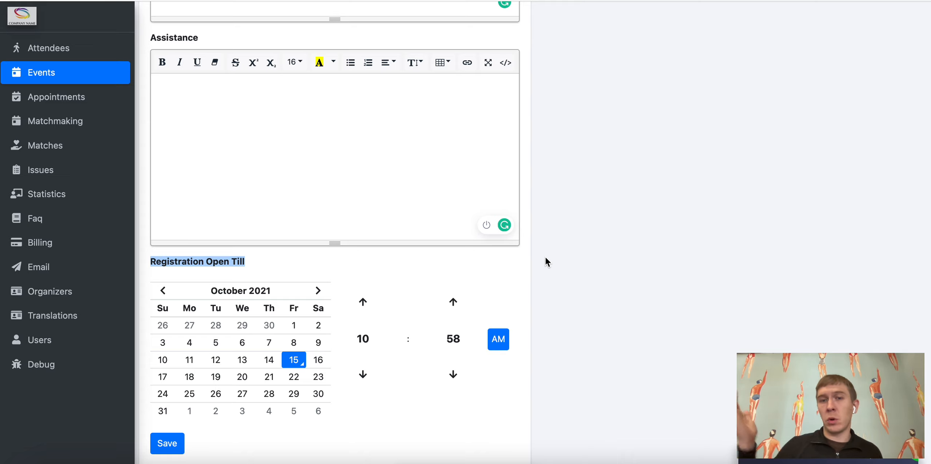
left_click(297, 377)
left_click(458, 340)
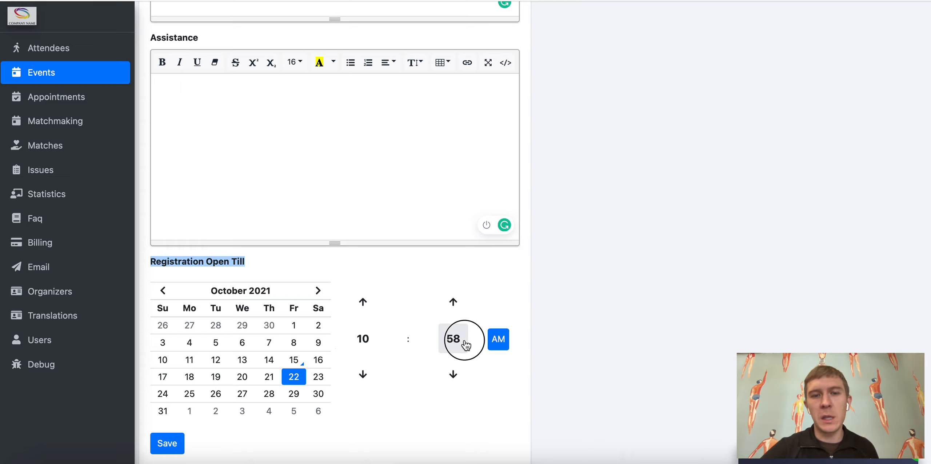
left_click(354, 298)
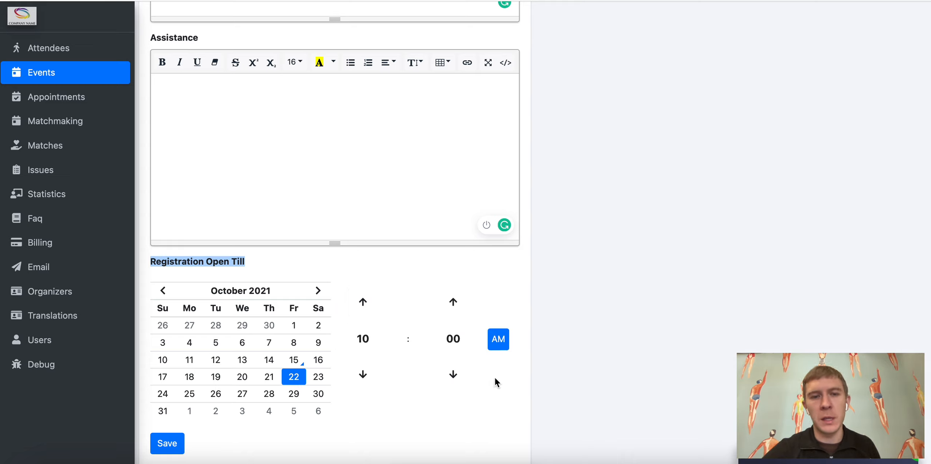
scroll(438, 373, "up", 10)
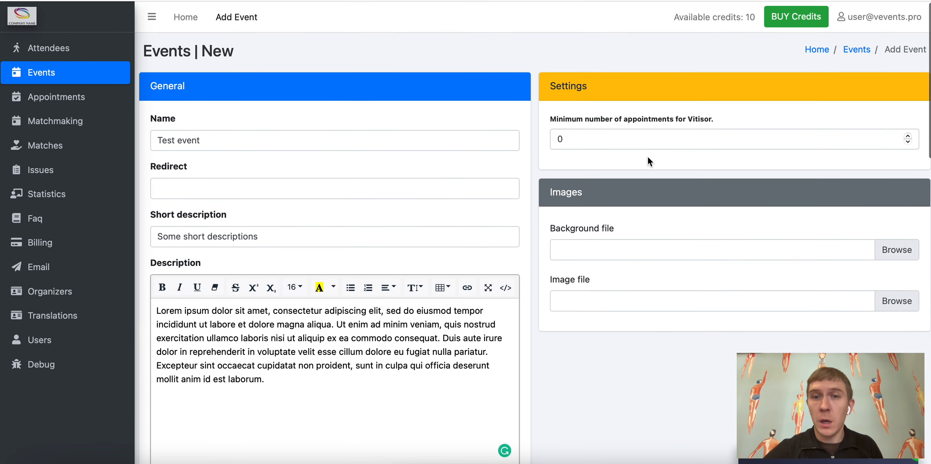
Step: Try 3 as the minimum appointments per visitor, then revert it to 0
left_click(647, 145)
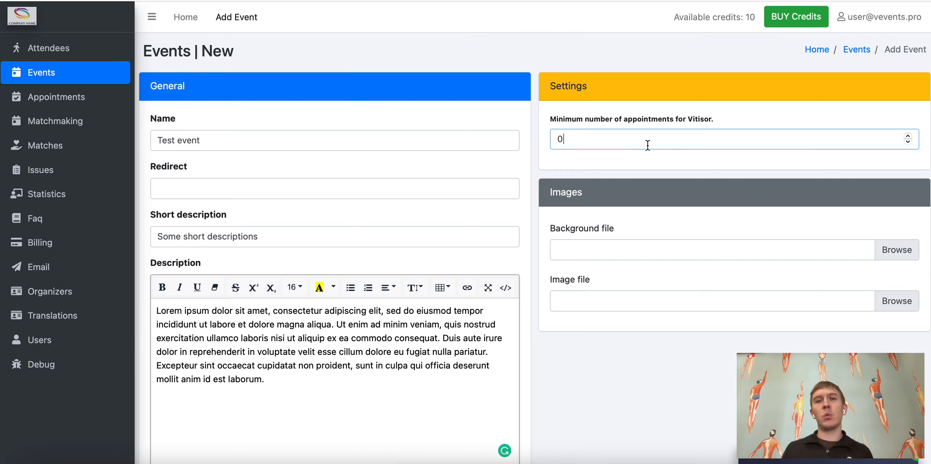
key("BackSpace")
type("3")
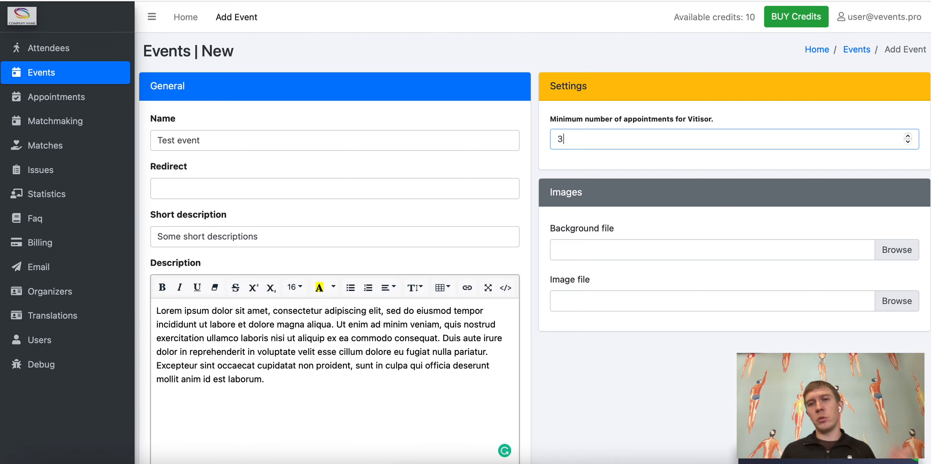
key("BackSpace")
type("0")
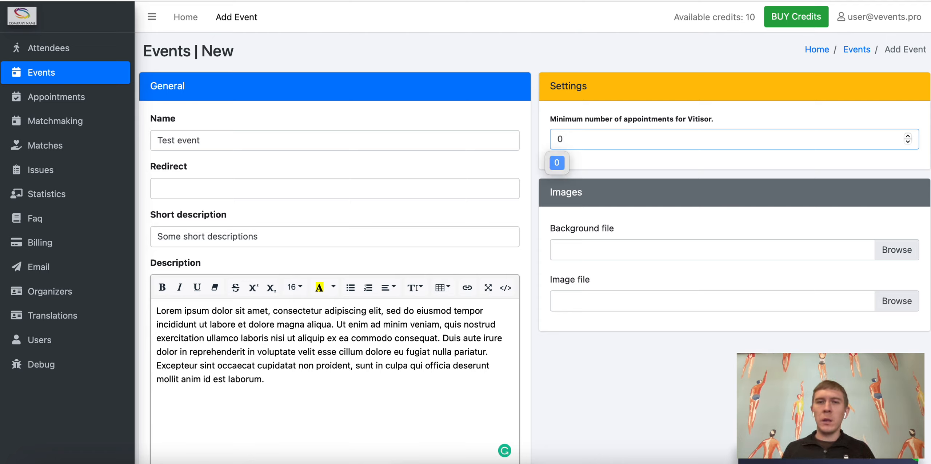
left_click(583, 369)
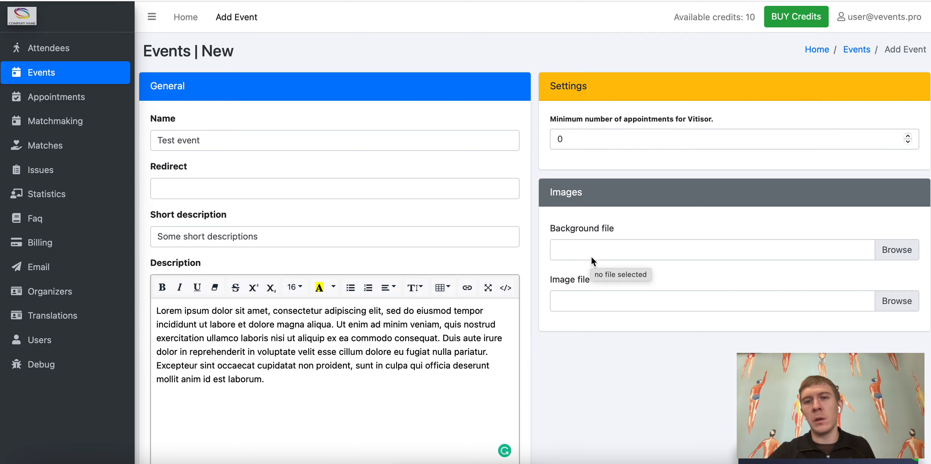
Step: Save the new Test event
scroll(591, 257, "down", 1)
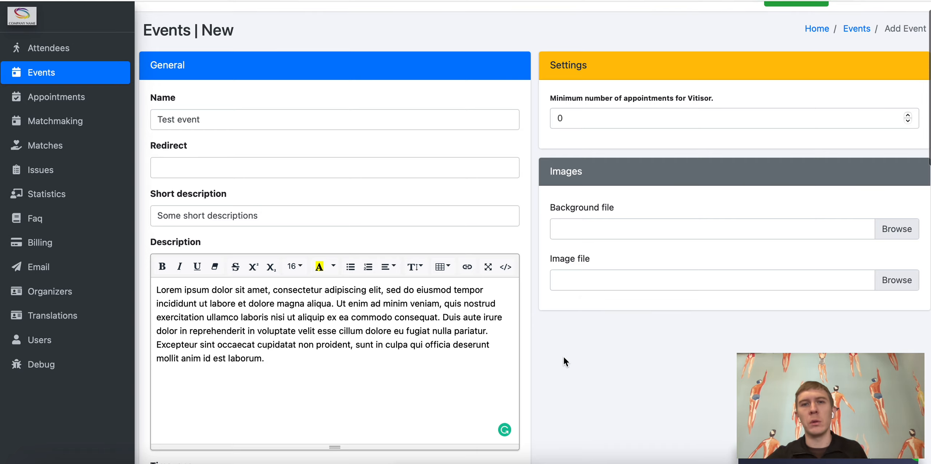
scroll(564, 357, "down", 15)
scroll(563, 357, "down", 10)
left_click(169, 425)
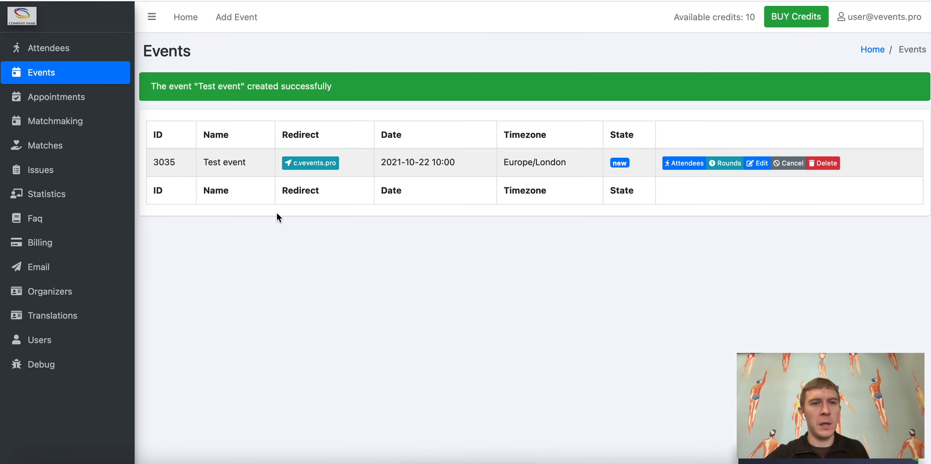
Step: Open Test event's attendee list and start a blank new attendee form
left_click_drag(202, 163, 250, 168)
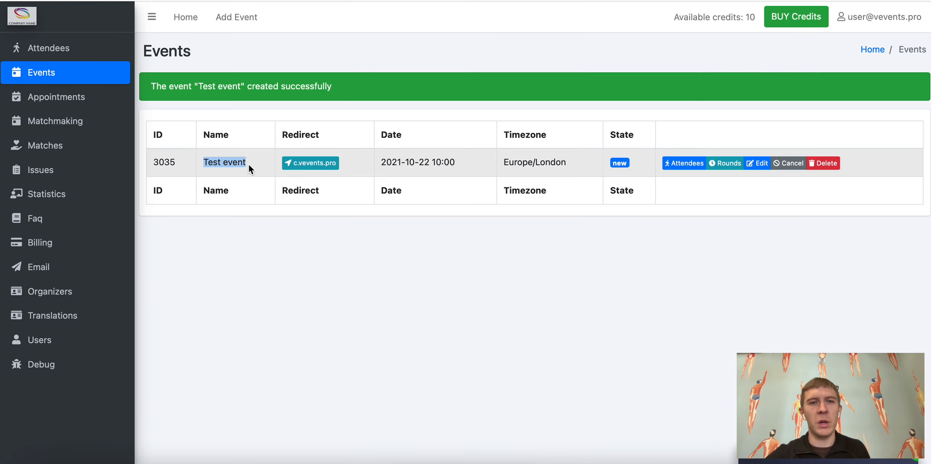
left_click(42, 73)
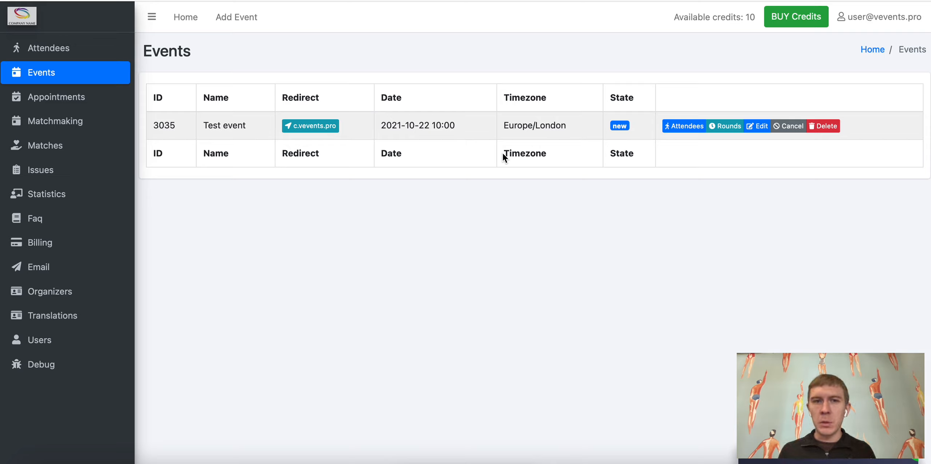
left_click(680, 126)
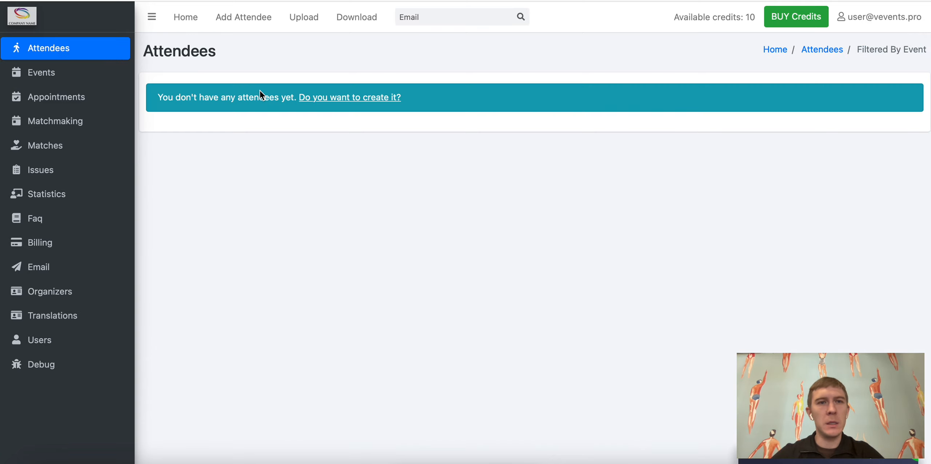
left_click(244, 16)
left_click(211, 110)
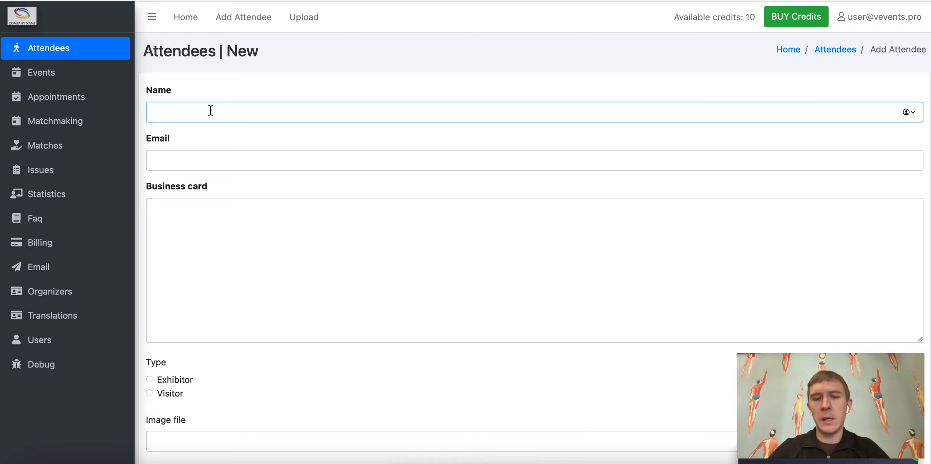
Step: Enter the name 'Some test exhibitor' and the contact's e-mail, fixing the domain typo
type("Some t")
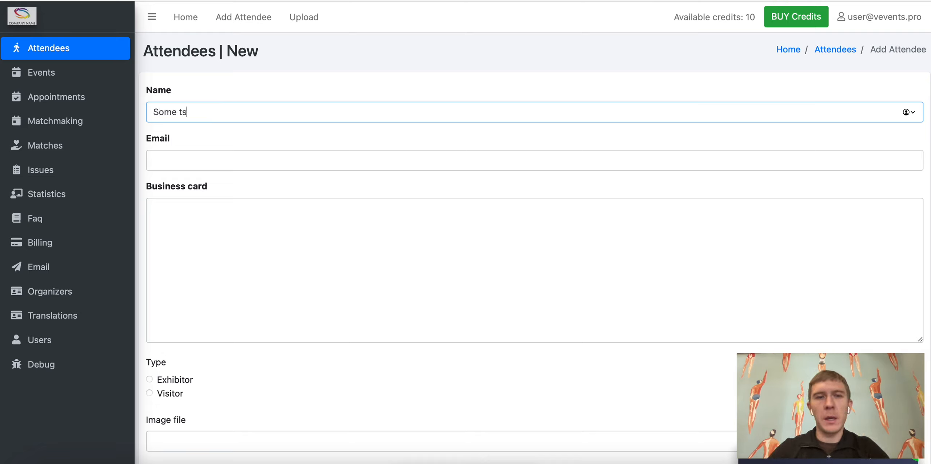
type("est ex")
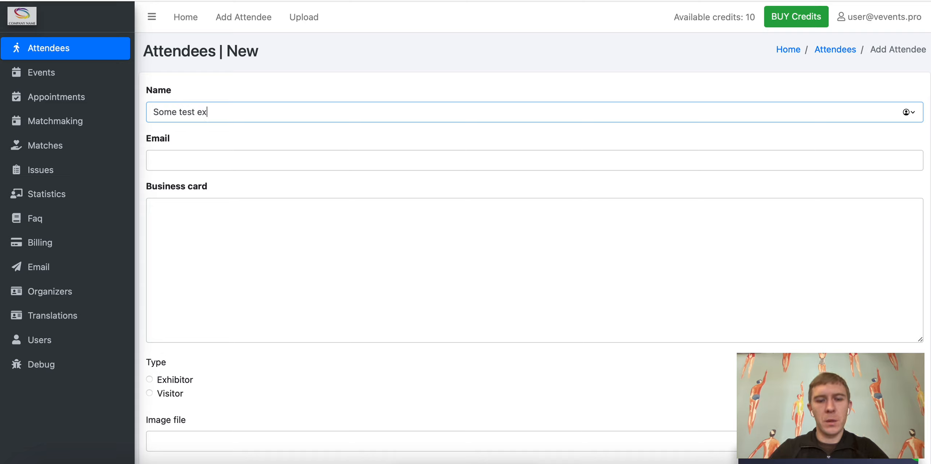
type("hibitor")
key("Tab")
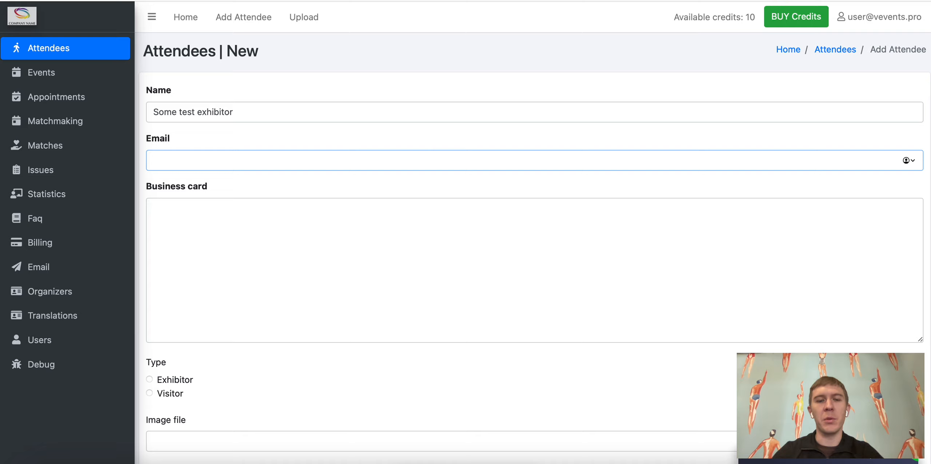
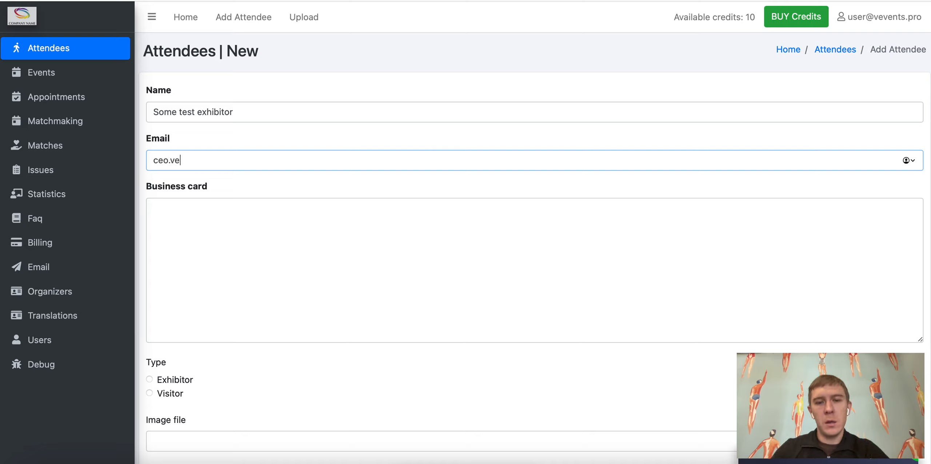
key("Tab")
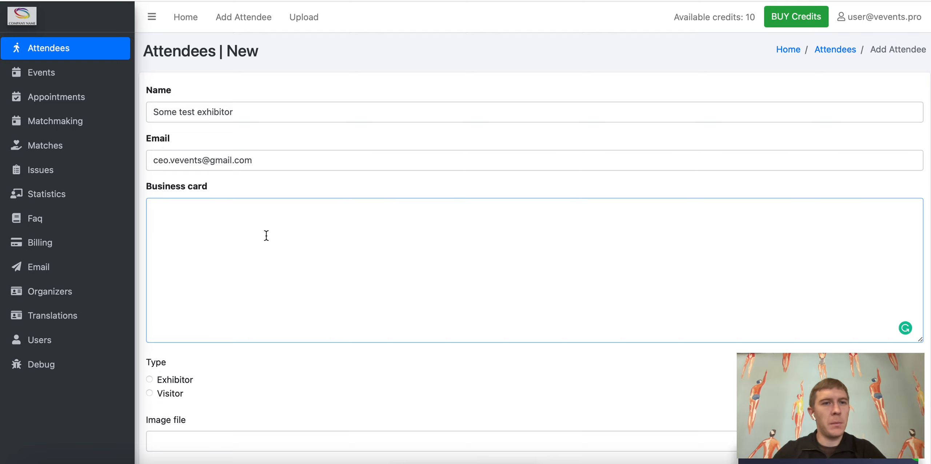
Step: Set the new attendee's type to Exhibitor
scroll(266, 235, "down", 1)
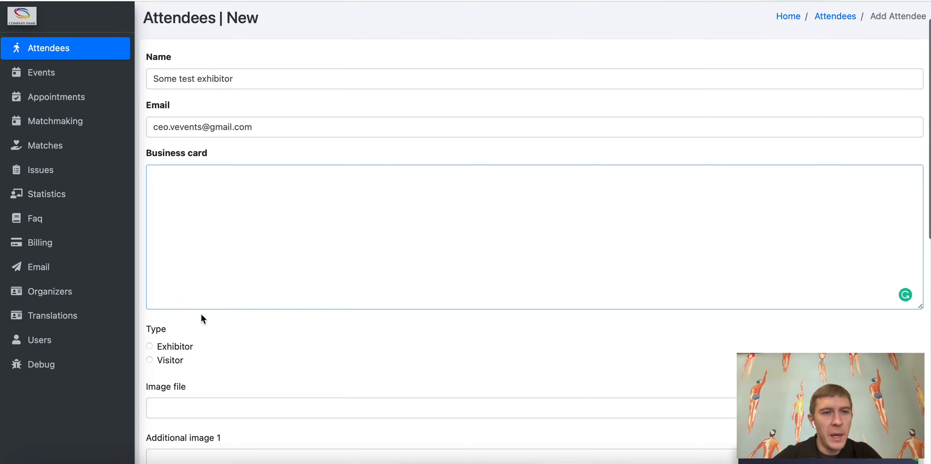
left_click(175, 345)
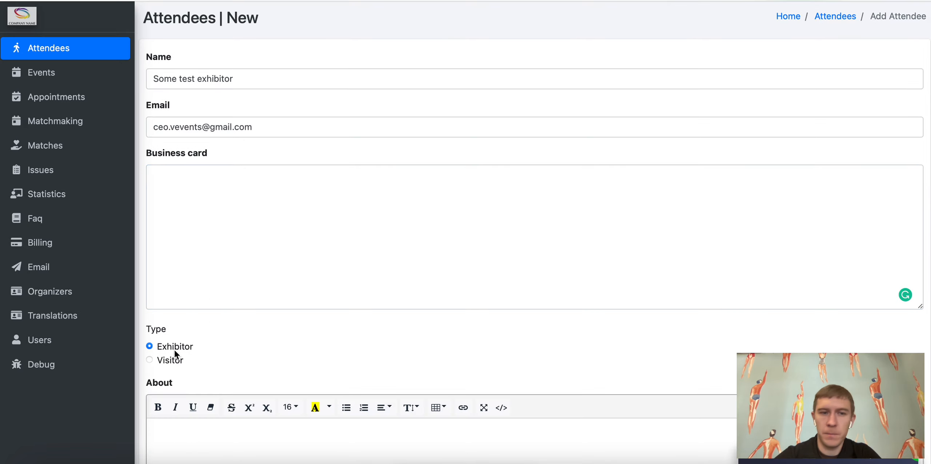
scroll(267, 331, "down", 6)
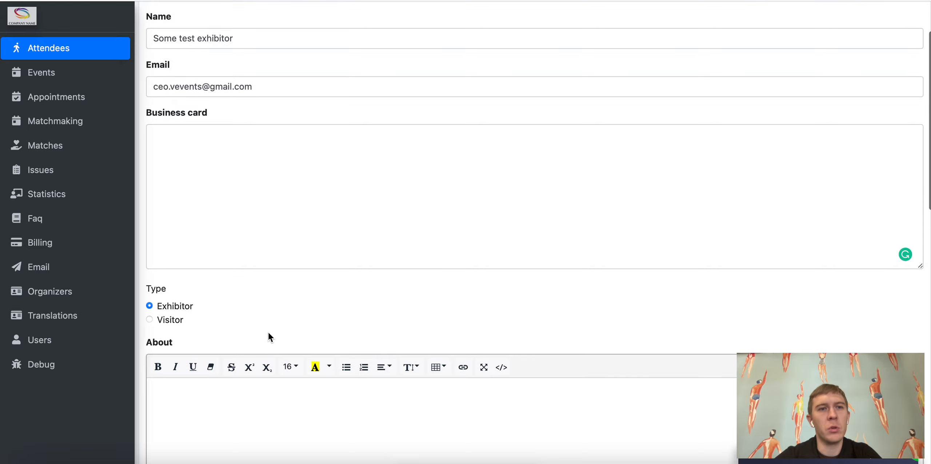
scroll(268, 332, "down", 5)
scroll(268, 331, "up", 6)
left_click(250, 299)
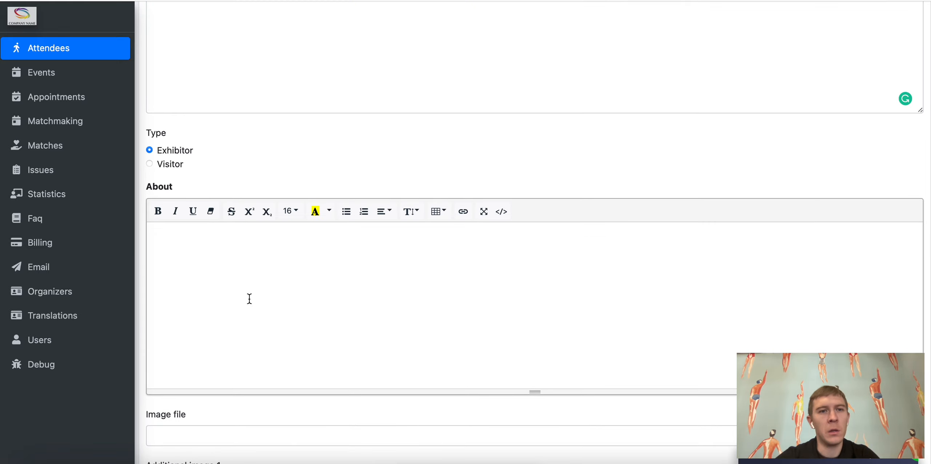
Step: Decline Safari's suggested password, leaving the password fields empty
scroll(249, 299, "down", 1)
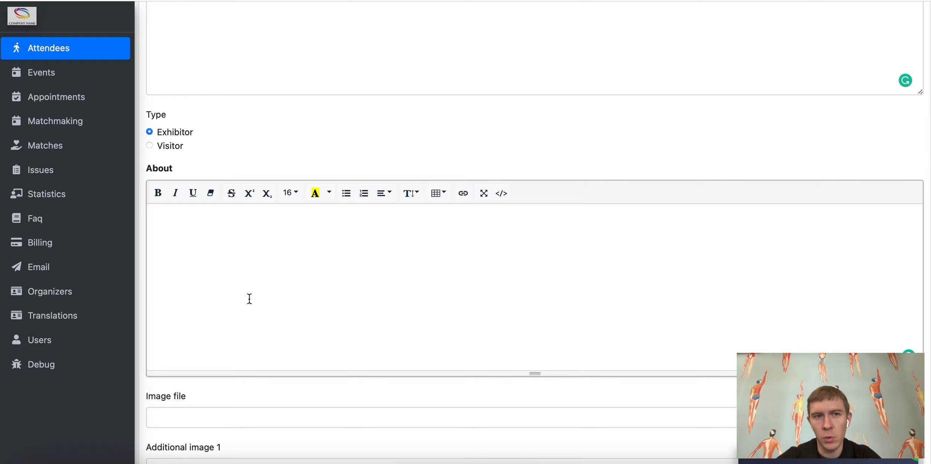
scroll(250, 299, "down", 5)
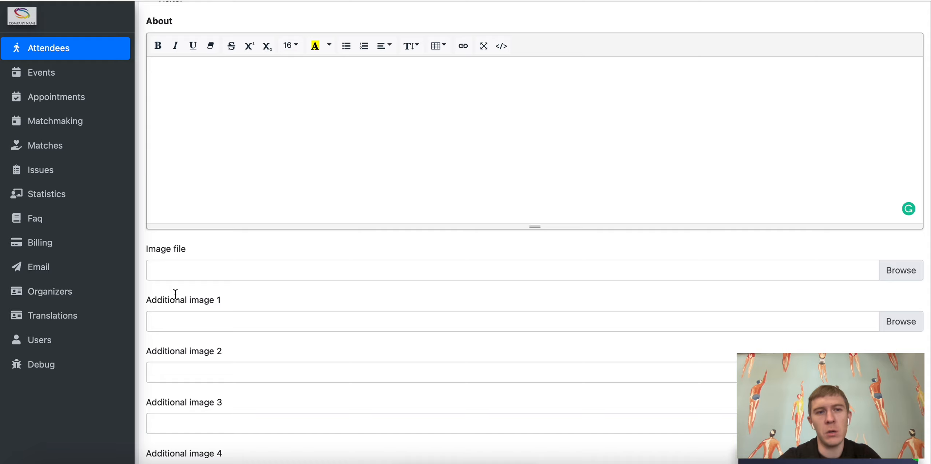
scroll(175, 295, "down", 2)
scroll(175, 294, "down", 3)
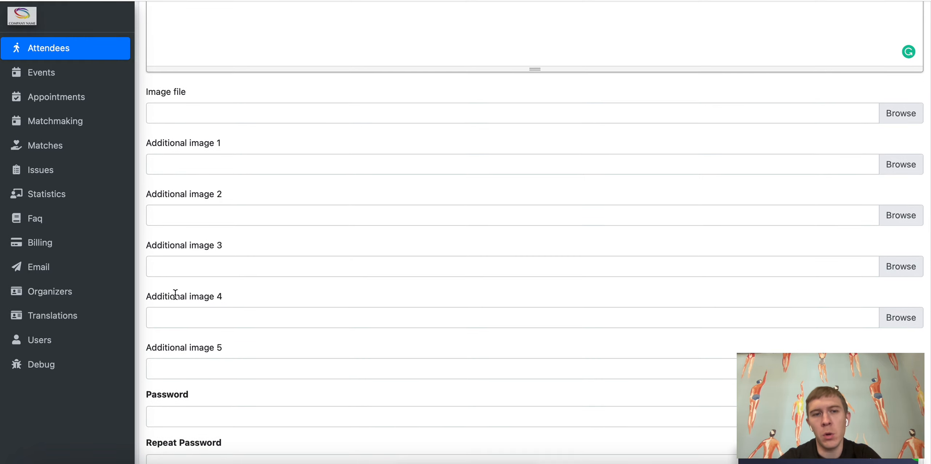
scroll(175, 294, "down", 1)
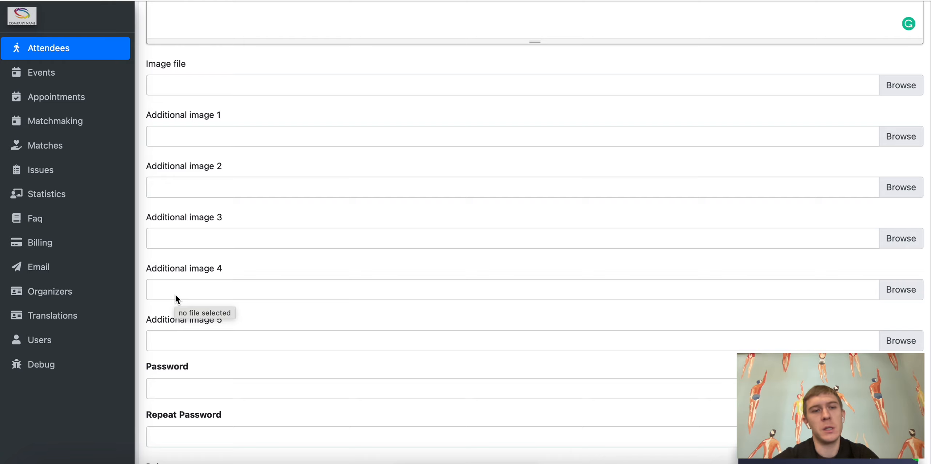
scroll(175, 295, "down", 3)
left_click(176, 295)
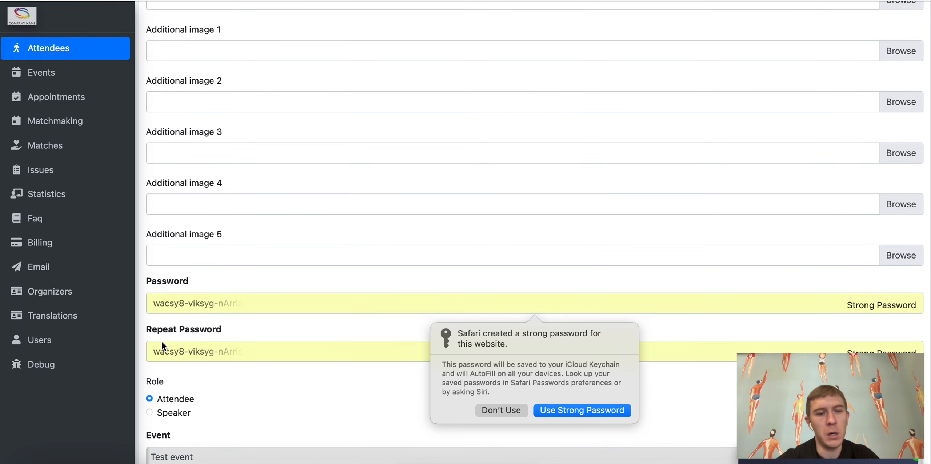
key("Escape")
Step: Give the attendee the Speaker role and save the exhibitor
scroll(211, 330, "down", 2)
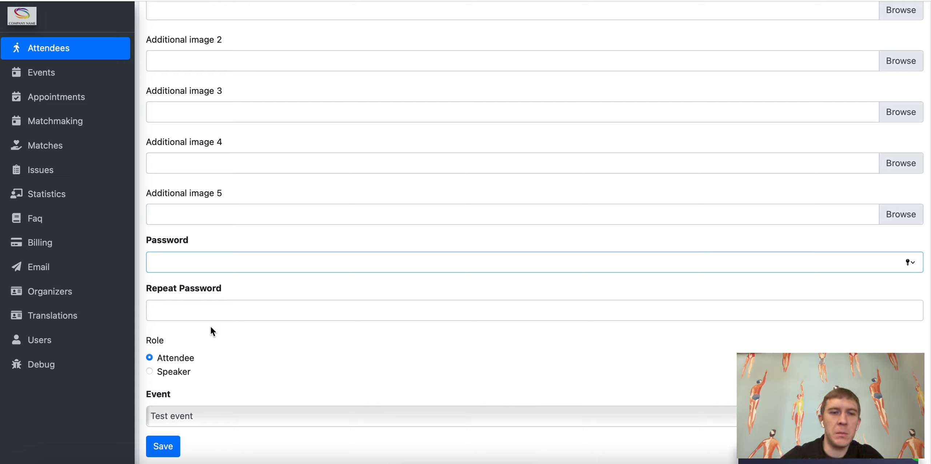
left_click(176, 370)
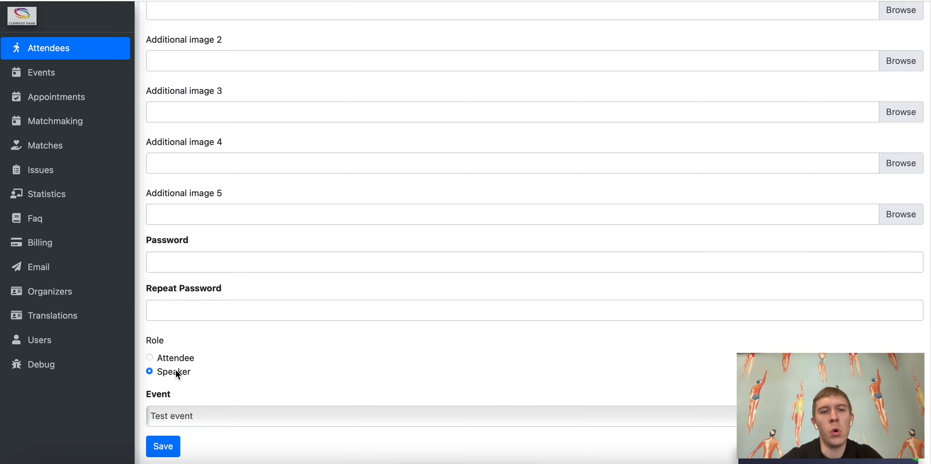
double_click(196, 377)
left_click(162, 449)
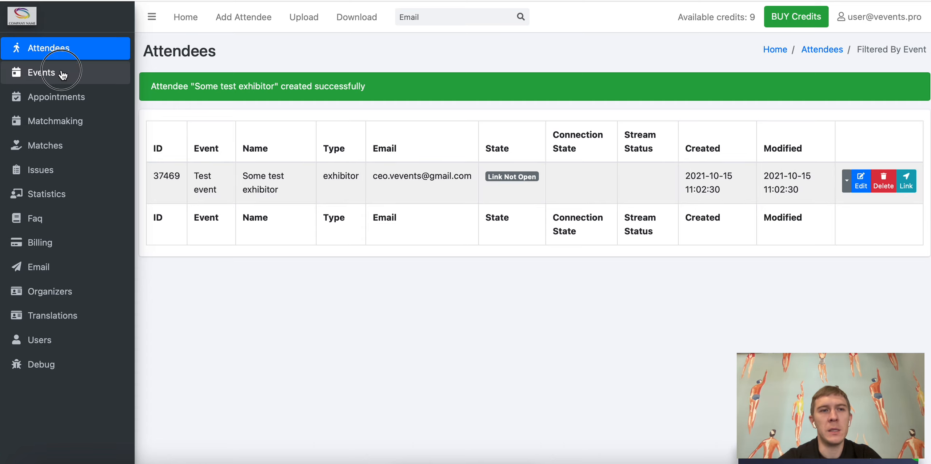
left_click(37, 75)
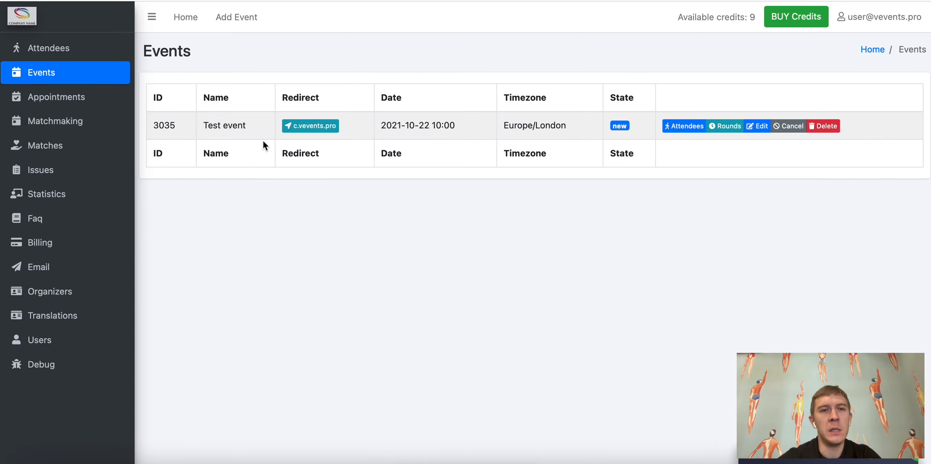
left_click_drag(202, 50, 152, 51)
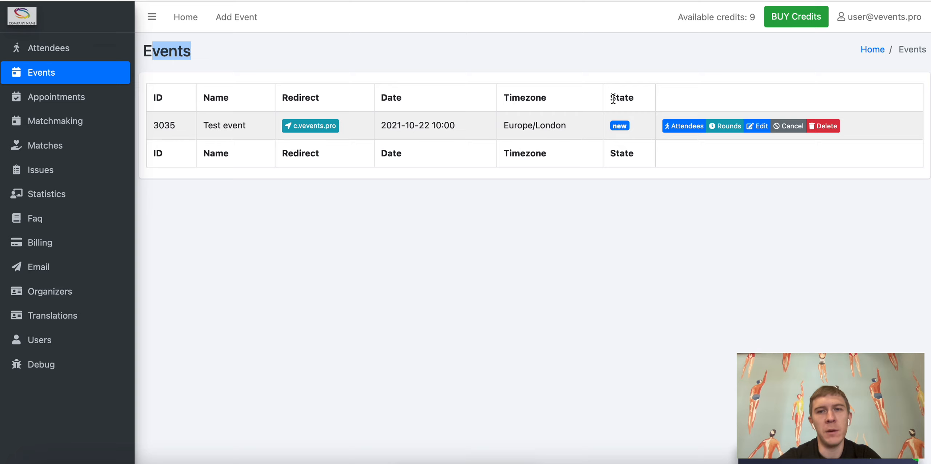
left_click(682, 126)
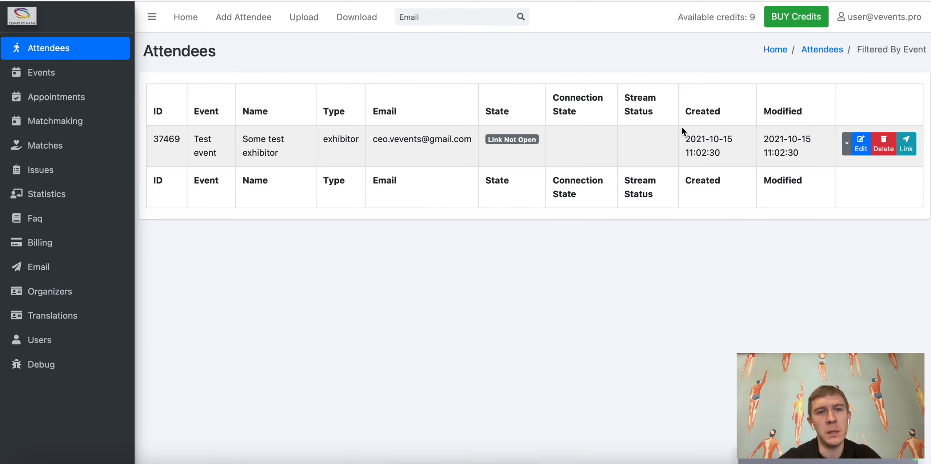
left_click_drag(240, 132, 287, 150)
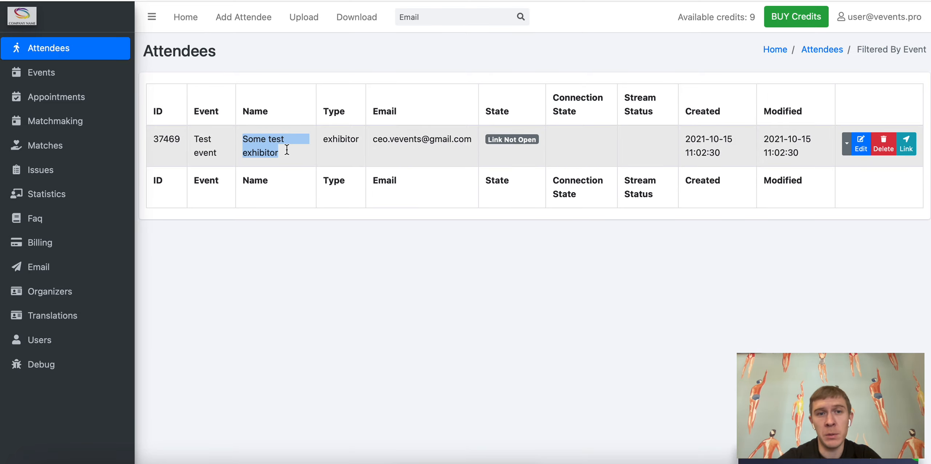
left_click(533, 463)
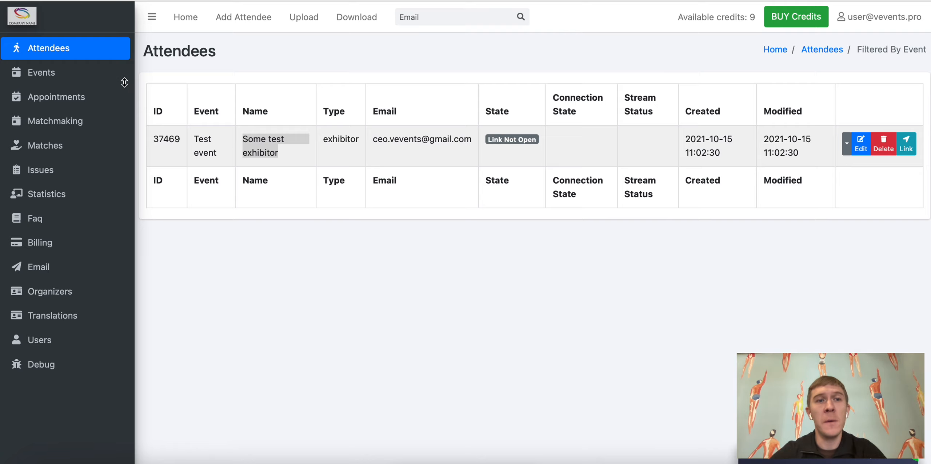
left_click(55, 76)
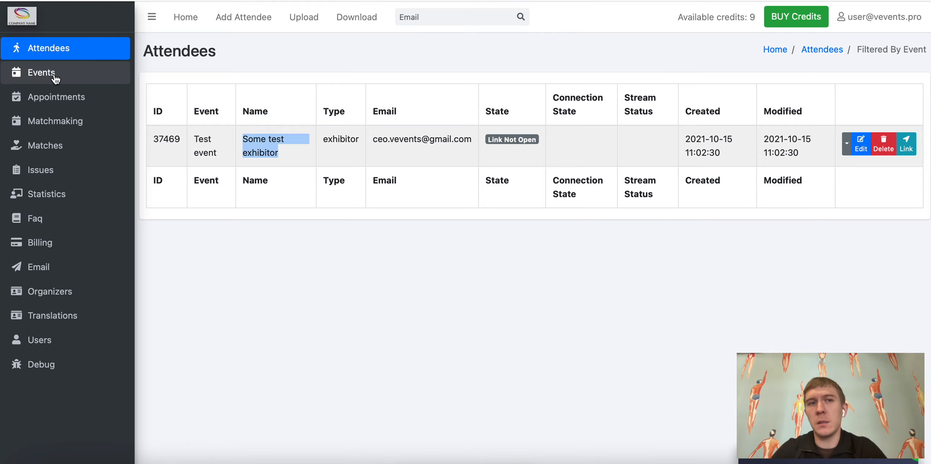
Step: Start a new round named '1:1 meeting' for Test event
left_click(55, 78)
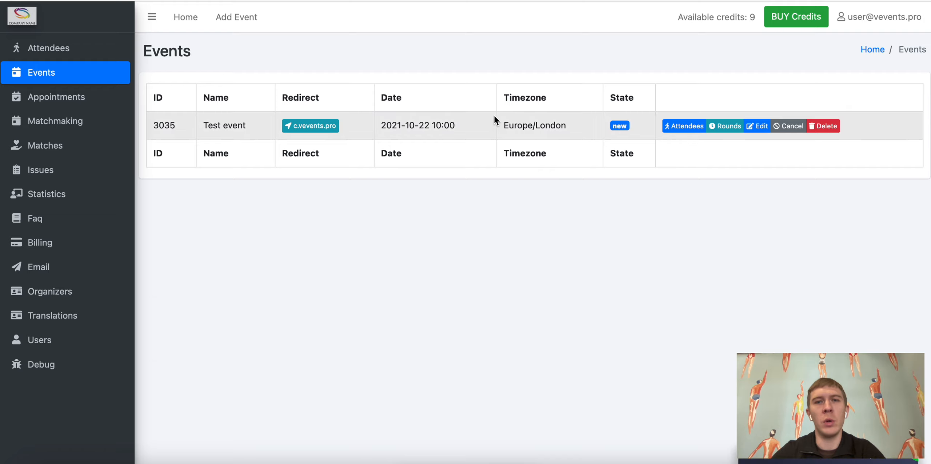
left_click(725, 126)
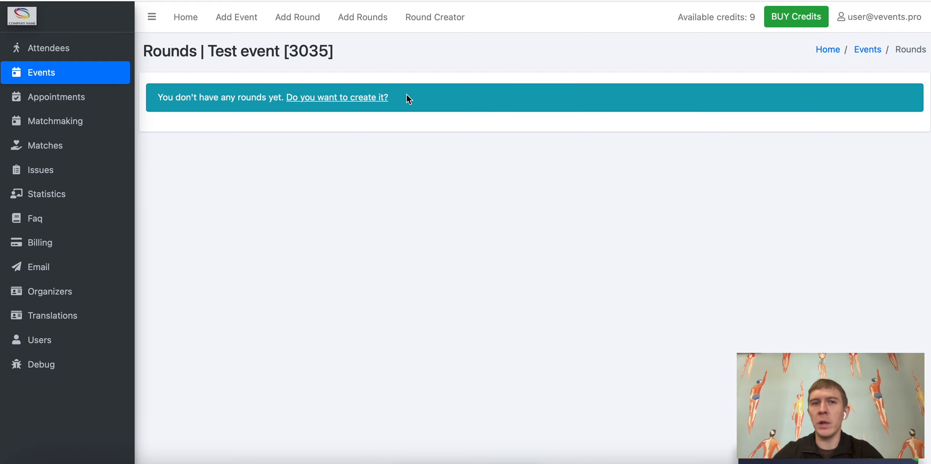
left_click(299, 18)
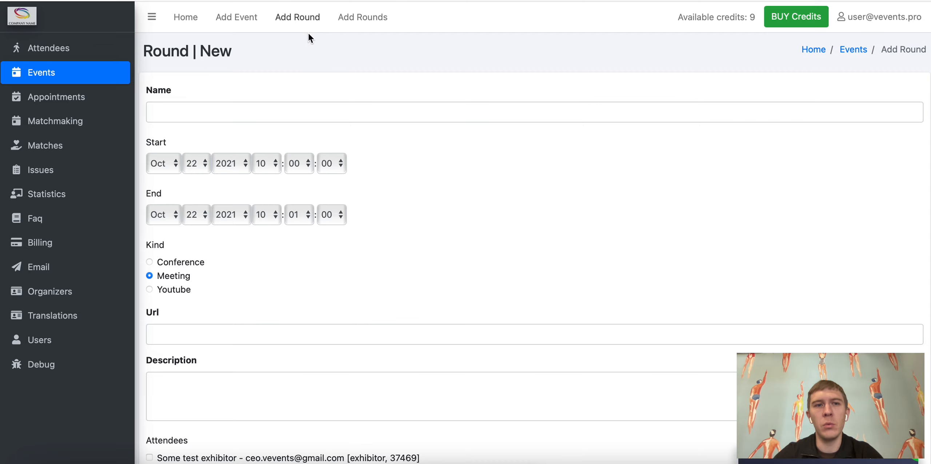
left_click(246, 114)
type("1:1 meeting")
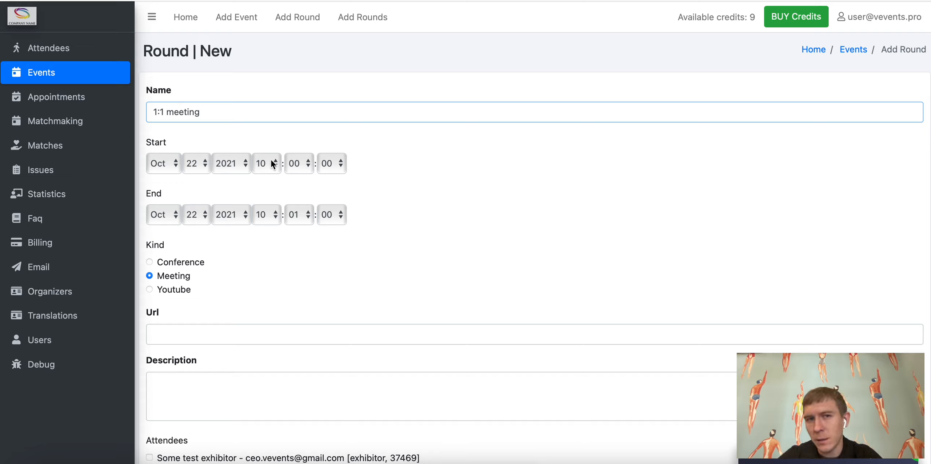
Step: Set the round's end to 10:10, keep kind Meeting, add Some test exhibitor, and save
left_click(304, 217)
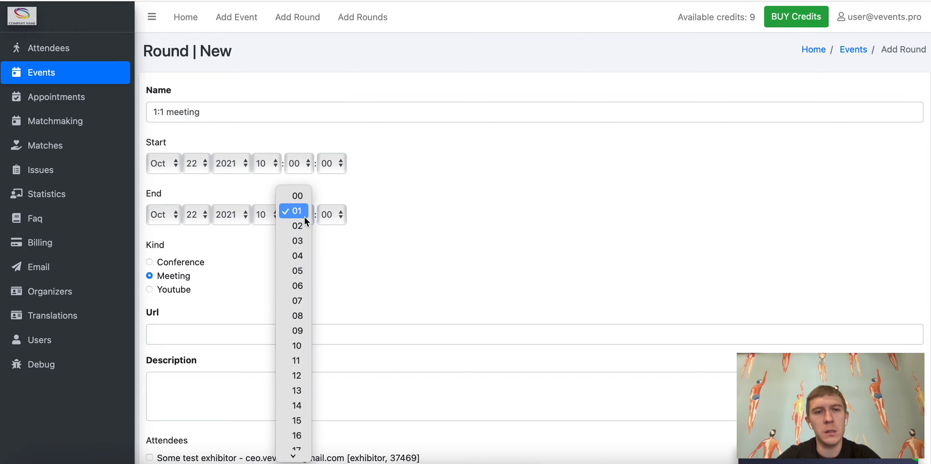
left_click(296, 316)
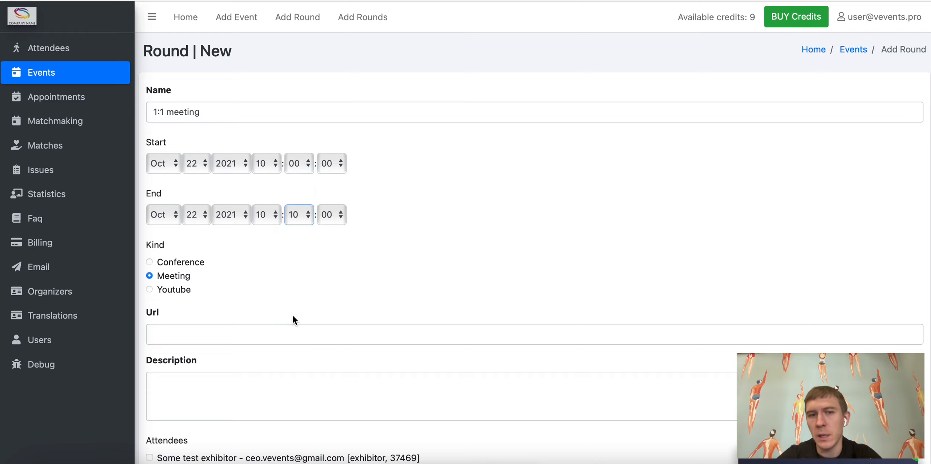
left_click_drag(205, 273, 156, 275)
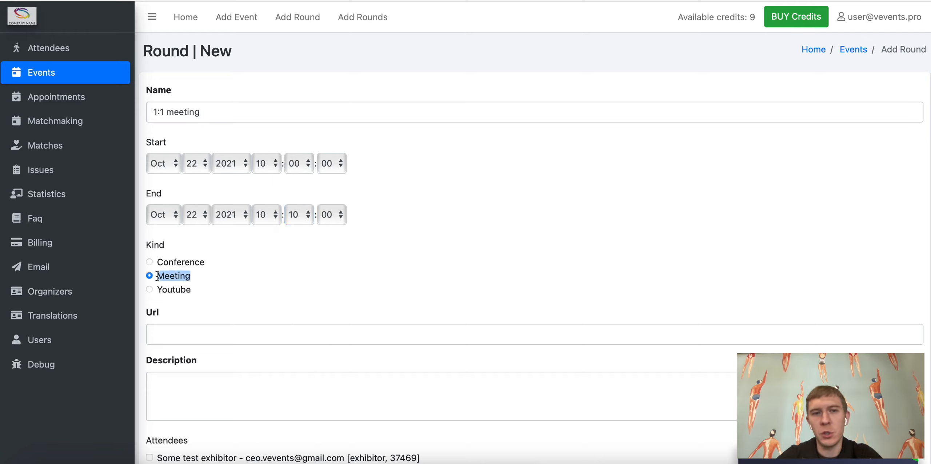
scroll(232, 262, "down", 2)
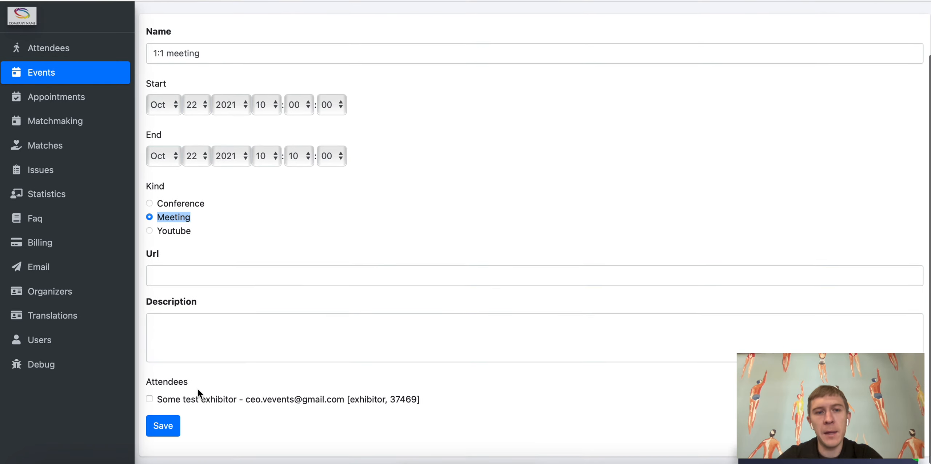
left_click(189, 401)
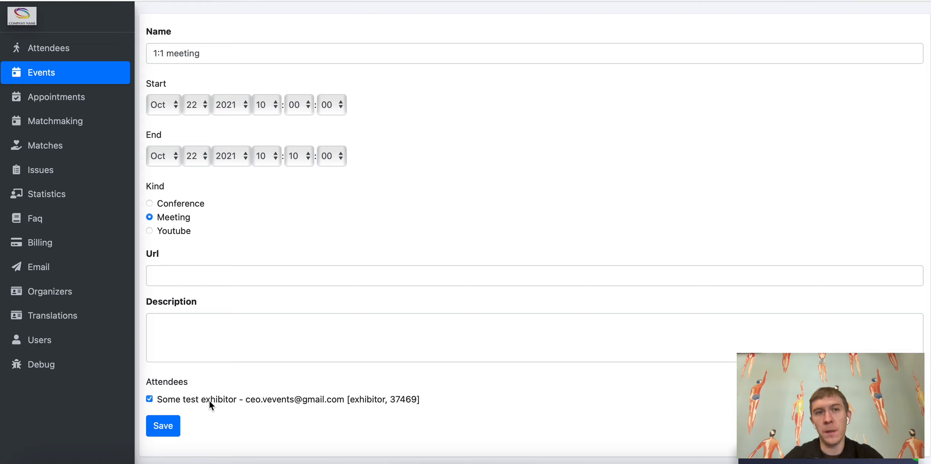
left_click(167, 424)
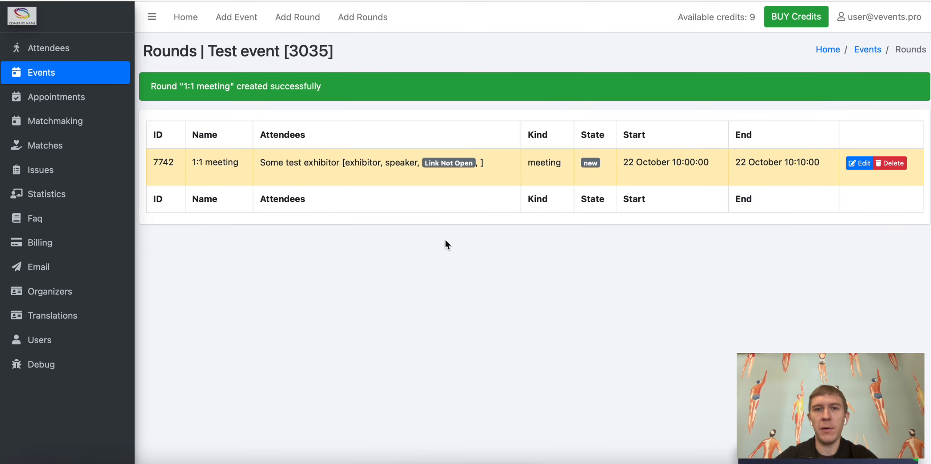
double_click(171, 51)
left_click_drag(209, 51, 281, 51)
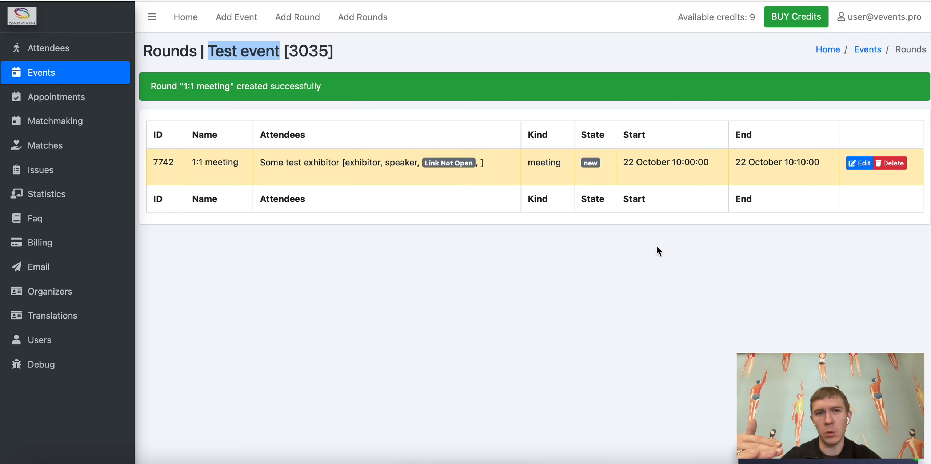
left_click_drag(767, 162, 644, 157)
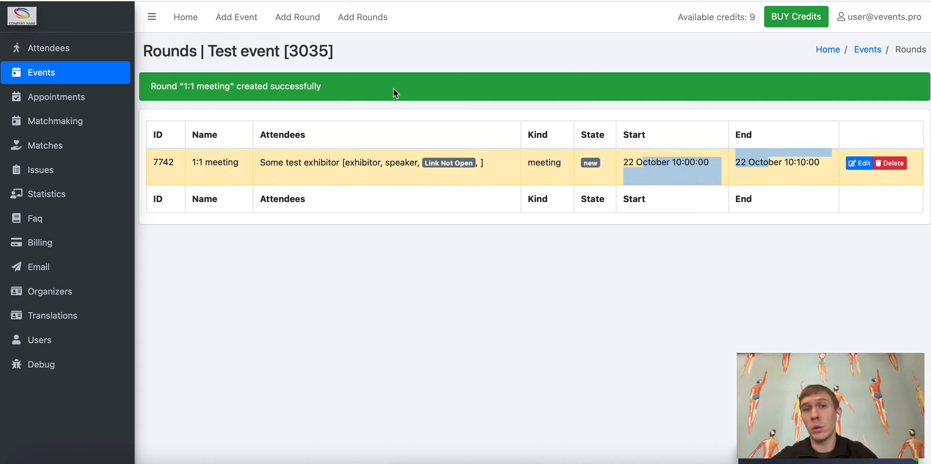
Step: Start another round named '1:1 meeting', correcting the mistyped name
left_click(305, 23)
left_click(360, 109)
type("1:1 ")
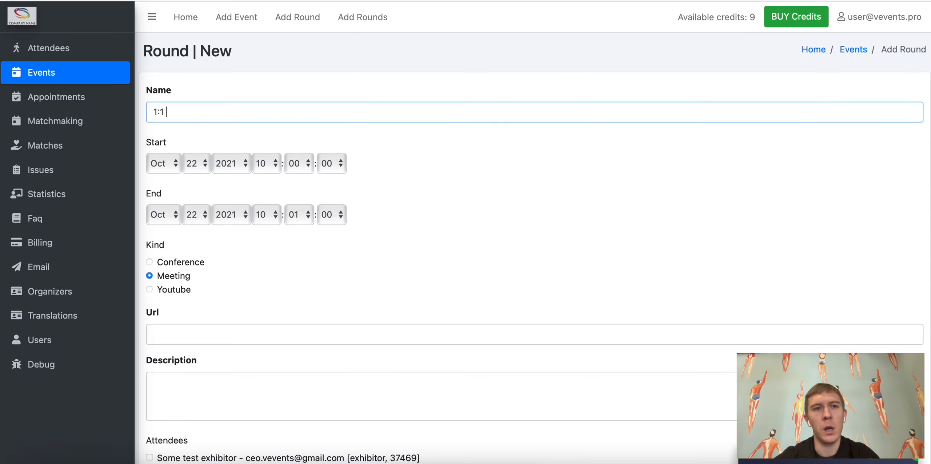
type(",eeting")
scroll(383, 107, "down", 1)
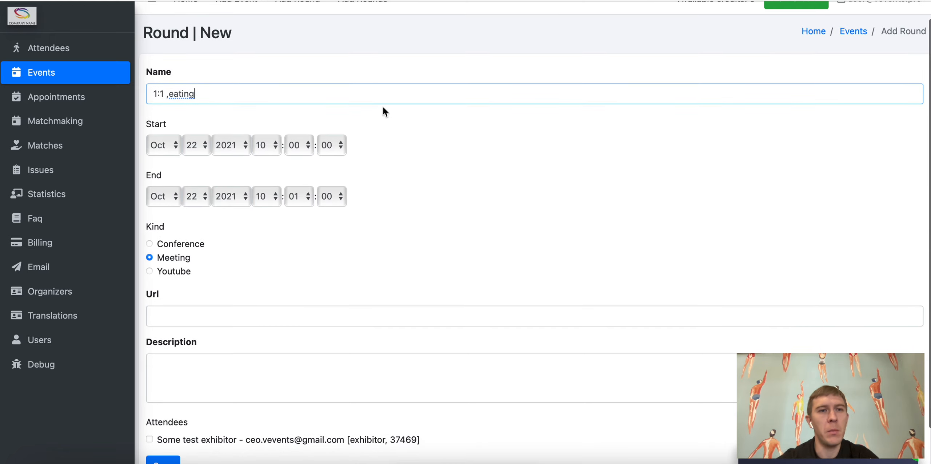
key("BackSpace")
key("BackSpace")
key("BackSpace")
key("BackSpace")
key("BackSpace")
key("BackSpace")
key("BackSpace")
key("BackSpace")
type("meeting")
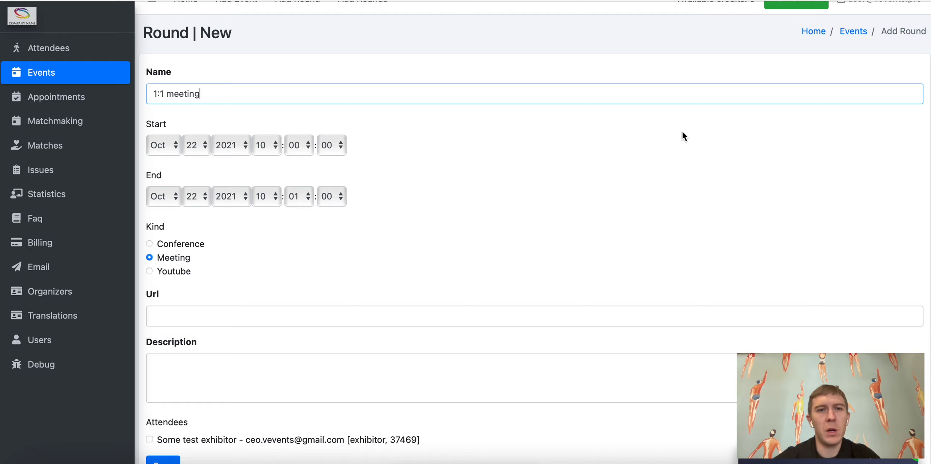
Step: Time the round 10:15–10:25, add the test exhibitor, and save
left_click(298, 146)
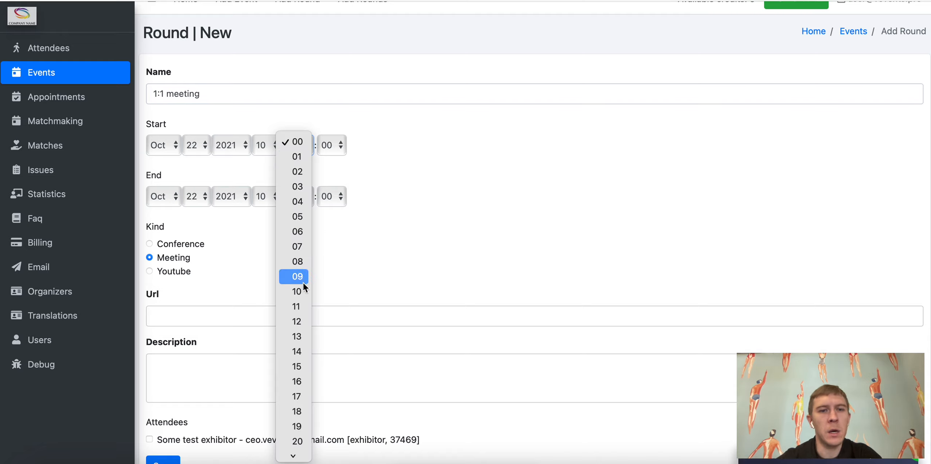
left_click(296, 366)
left_click(300, 198)
scroll(300, 199, "down", 3)
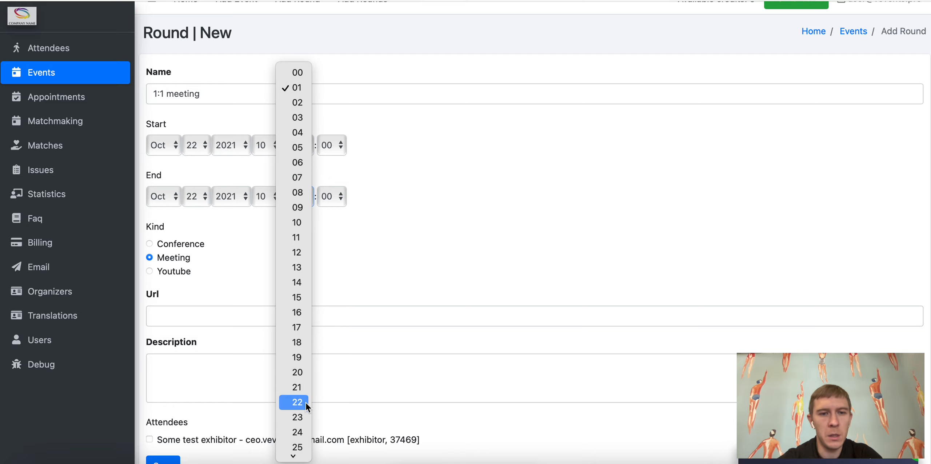
left_click(301, 448)
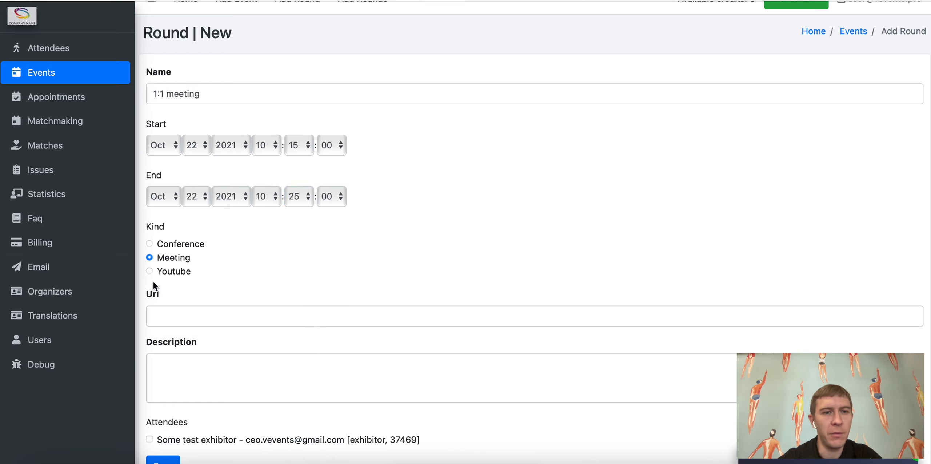
scroll(205, 364, "down", 2)
left_click(184, 397)
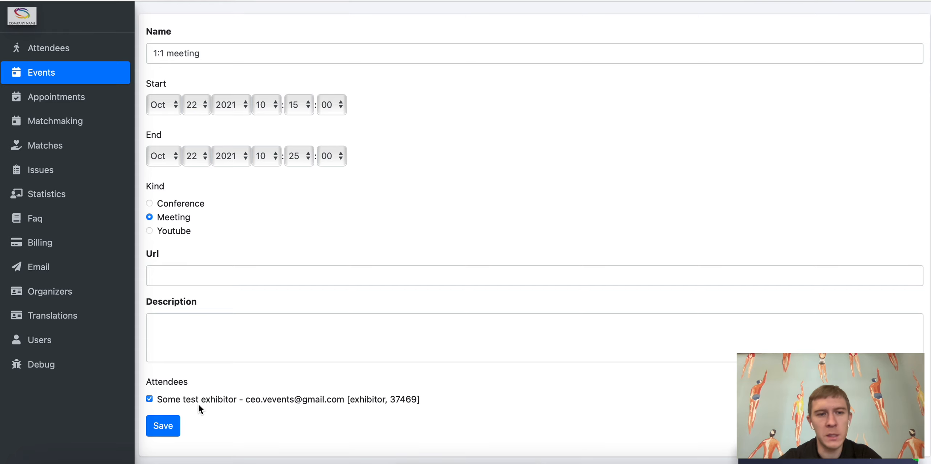
left_click(166, 429)
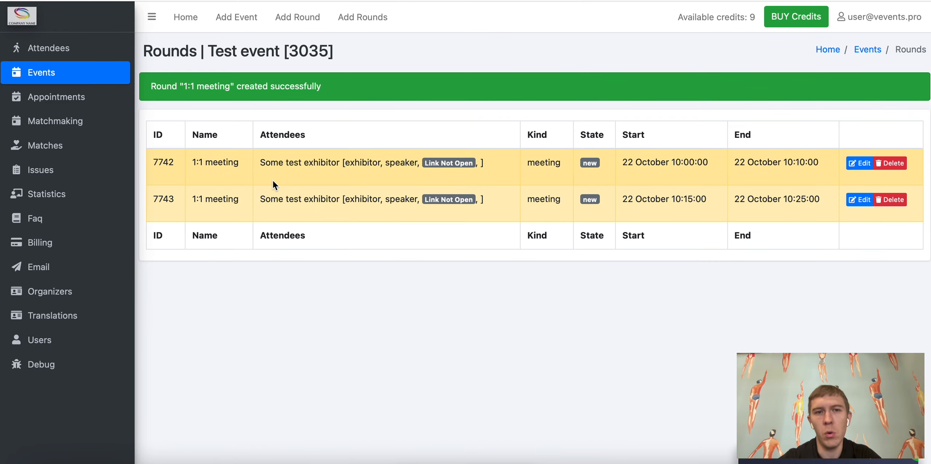
Step: Check the exhibitor appears in both rounds, then return to the Events list
left_click_drag(259, 162, 523, 193)
left_click(527, 202)
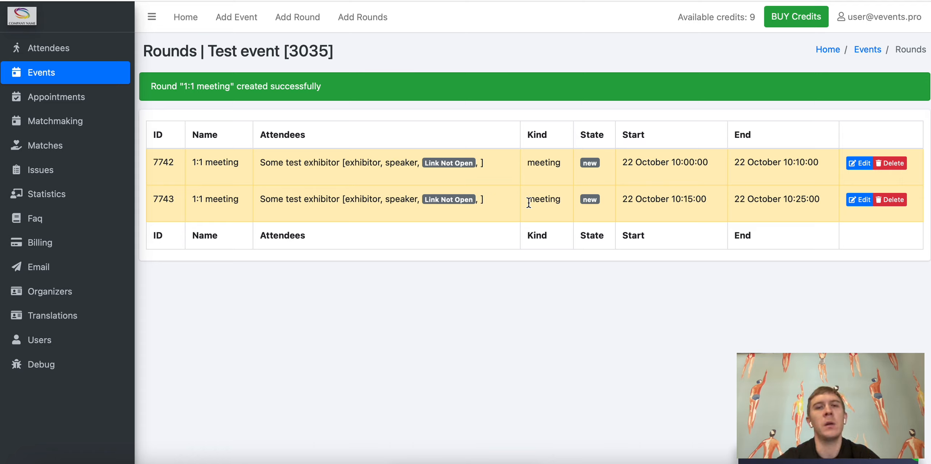
left_click_drag(258, 161, 344, 161)
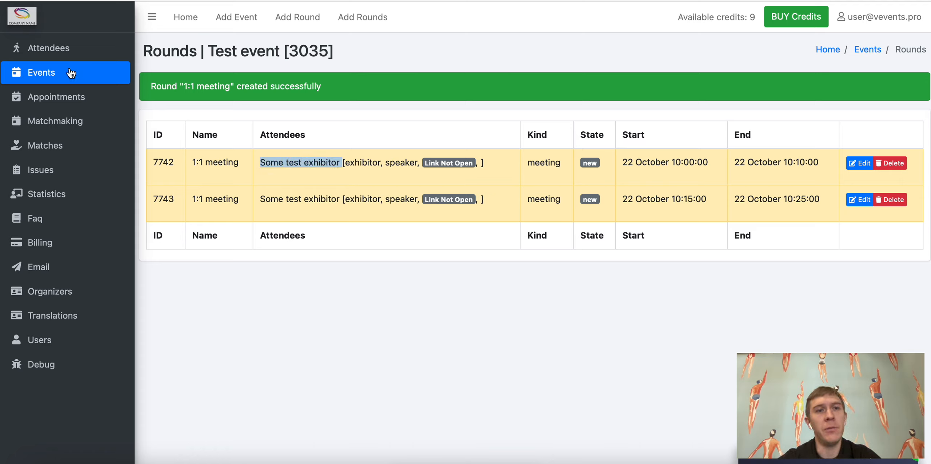
left_click(53, 75)
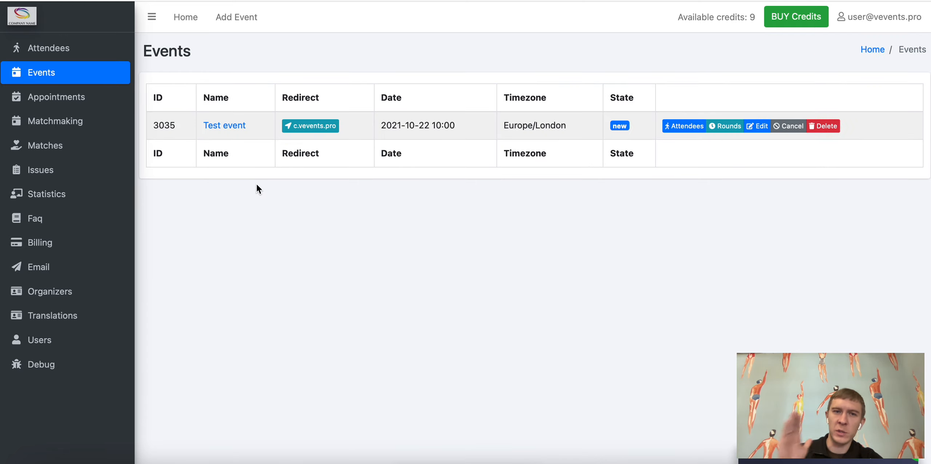
Step: Open the Test event public page in its tab and review its date, title and short description
left_click(226, 126)
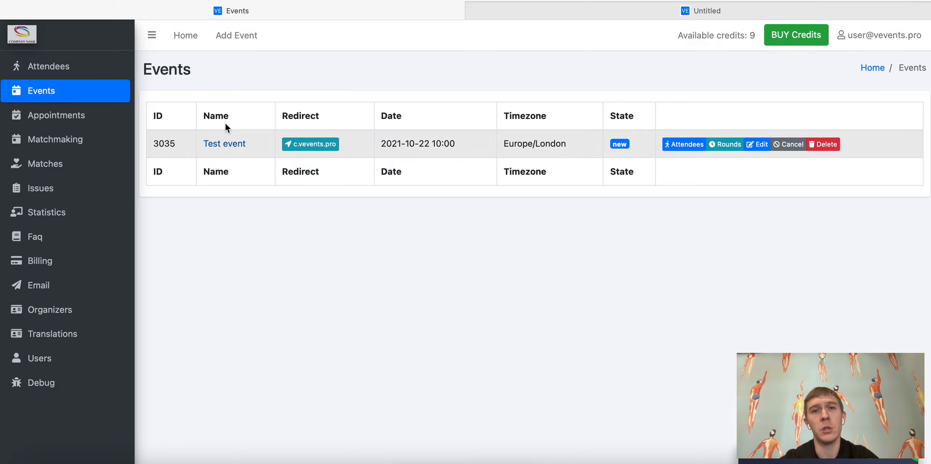
left_click(697, 9)
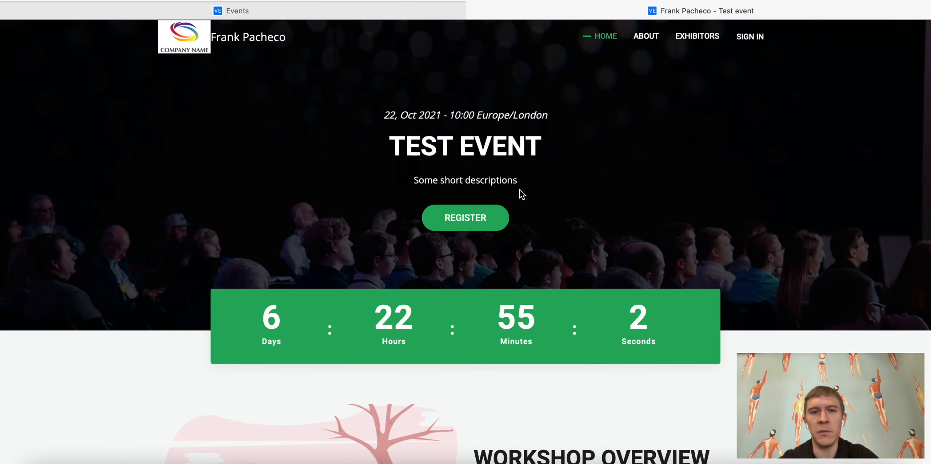
scroll(519, 189, "down", 1)
left_click_drag(378, 104, 582, 104)
left_click_drag(542, 134, 385, 129)
left_click(407, 167)
left_click_drag(407, 167, 513, 167)
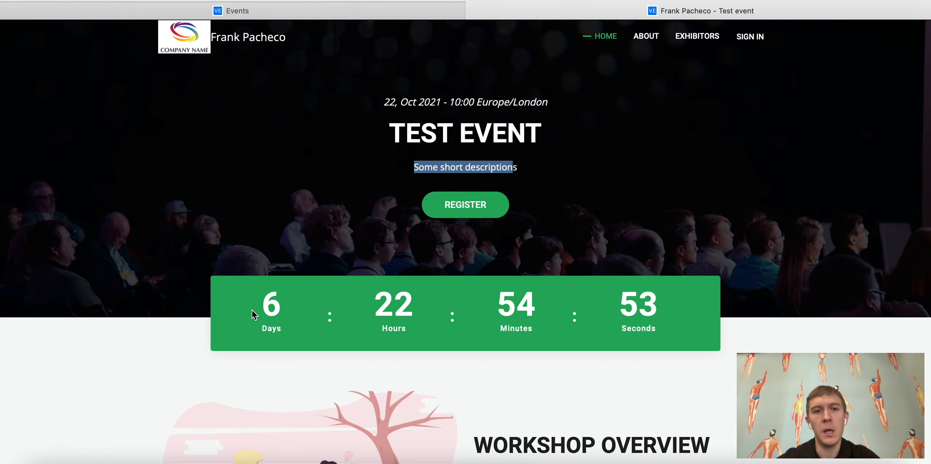
Step: Scroll past Workshop Overview to the Some test exhibitor card, then back to the top
left_click(292, 308)
left_click_drag(292, 308, 690, 314)
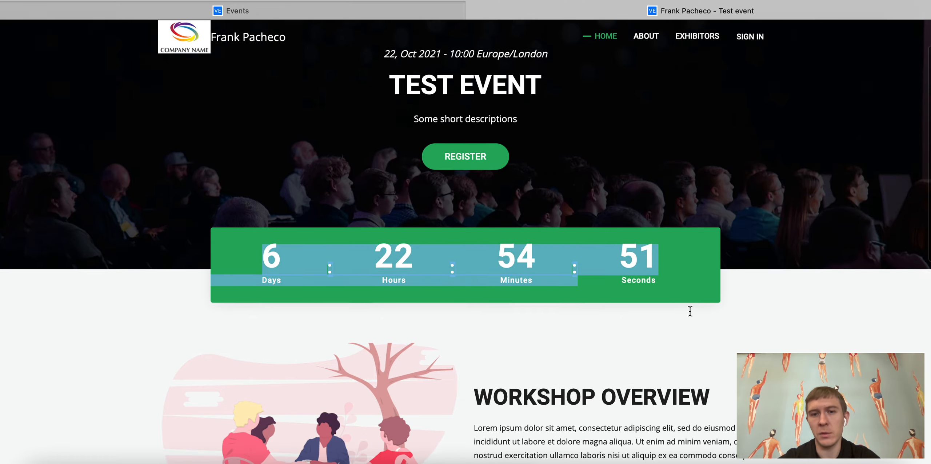
scroll(690, 307, "down", 6)
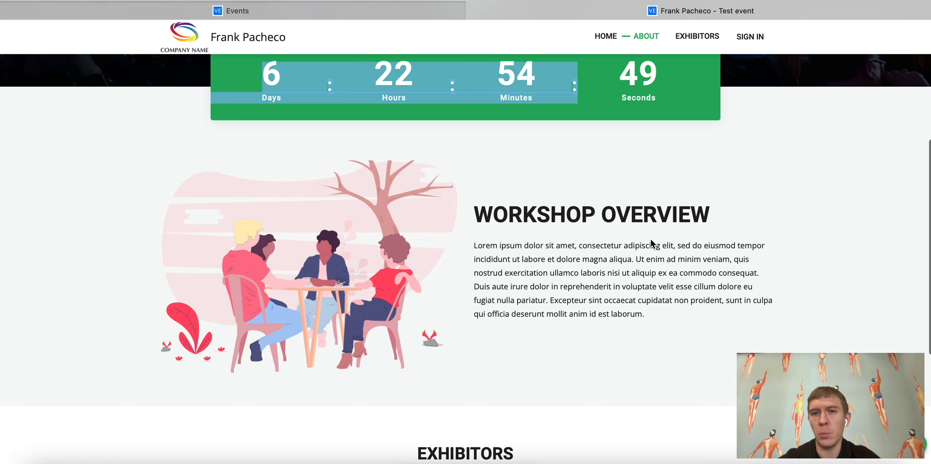
left_click_drag(650, 333, 470, 237)
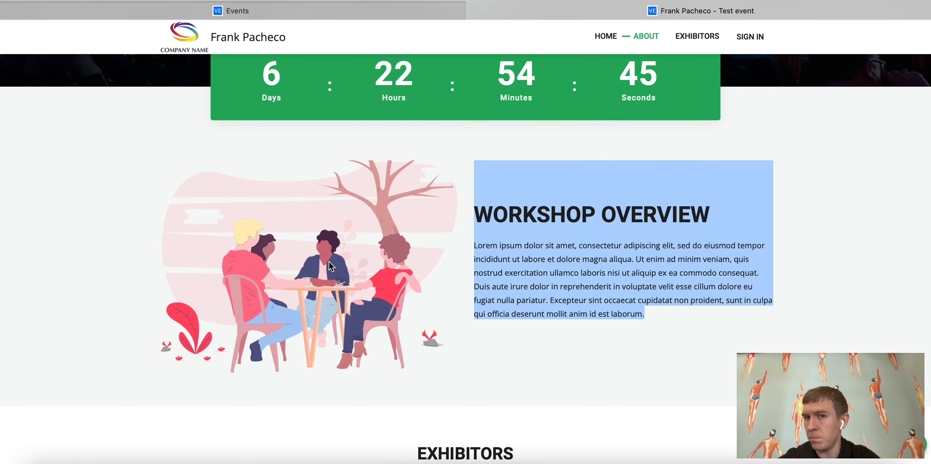
scroll(330, 265, "down", 6)
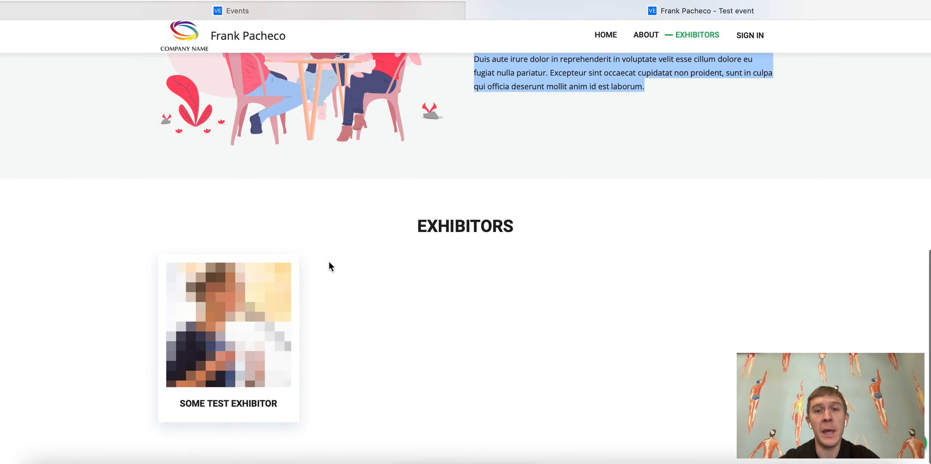
left_click(239, 338)
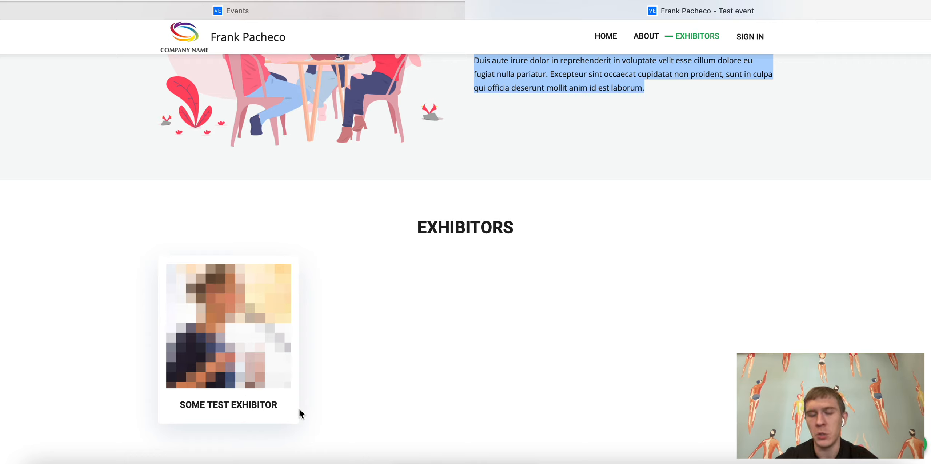
scroll(298, 413, "up", 1)
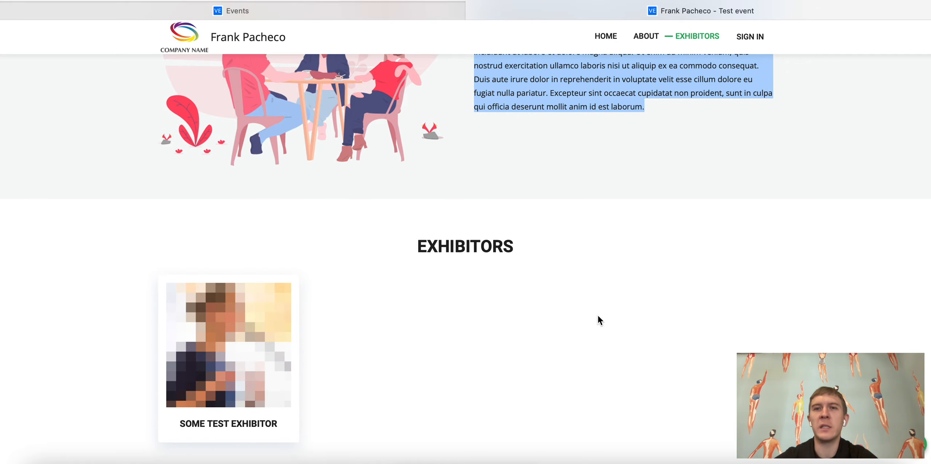
scroll(597, 315, "up", 15)
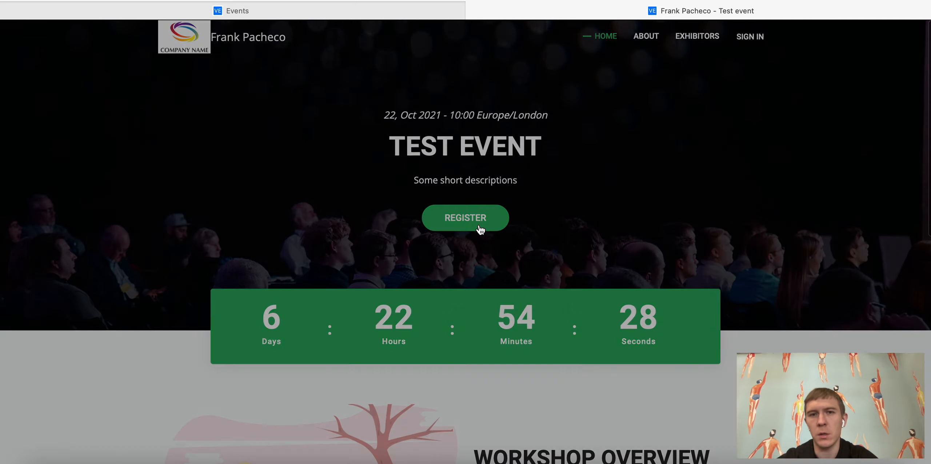
Step: Open the REGISTER form and enter the visitor's full name and e-mail address
left_click(479, 227)
left_click(349, 97)
type("Artem")
key("Tab")
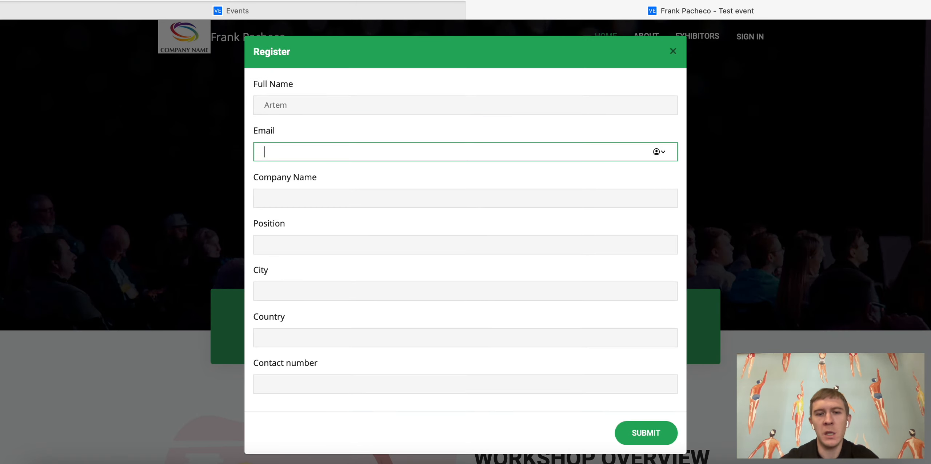
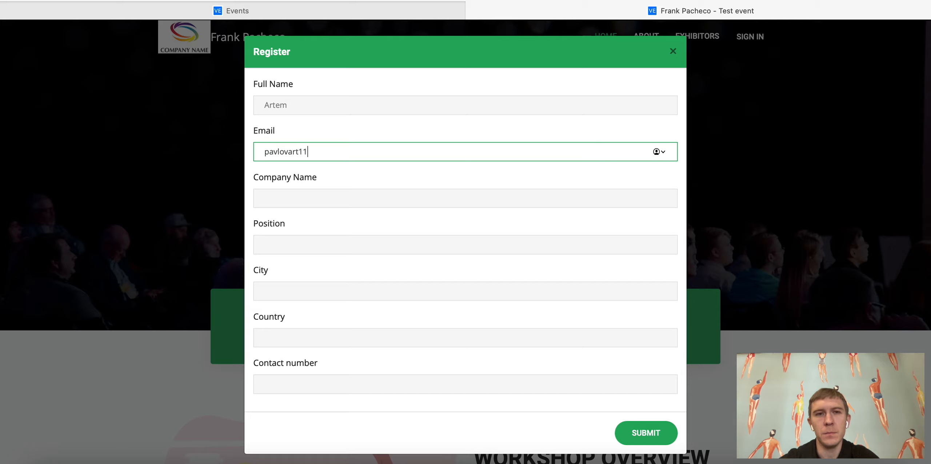
Step: Fill Company, Position, City, Country and Contact number with filler text and submit the request
key("Tab")
type("da,wfjb")
key("Tab")
type("jbjbk")
key("Tab")
type("bkjbkb")
key("Tab")
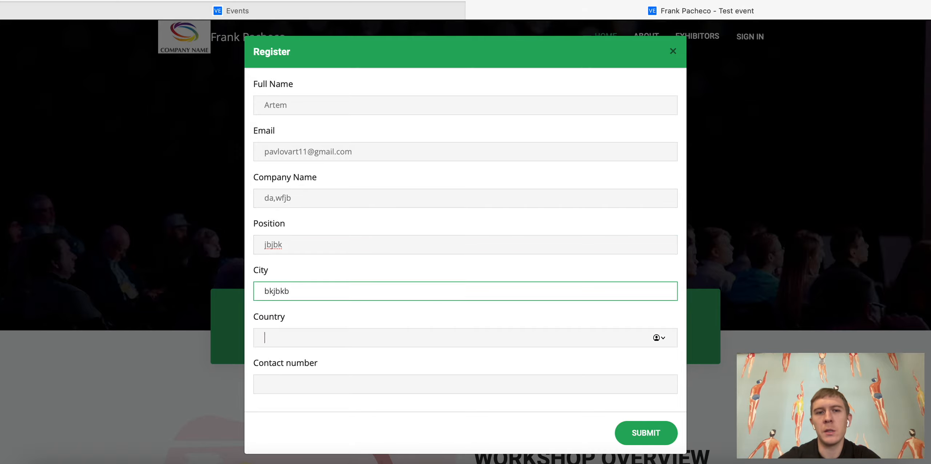
type("bkjbkj")
key("Tab")
type("bkjbk")
scroll(349, 99, "down", 1)
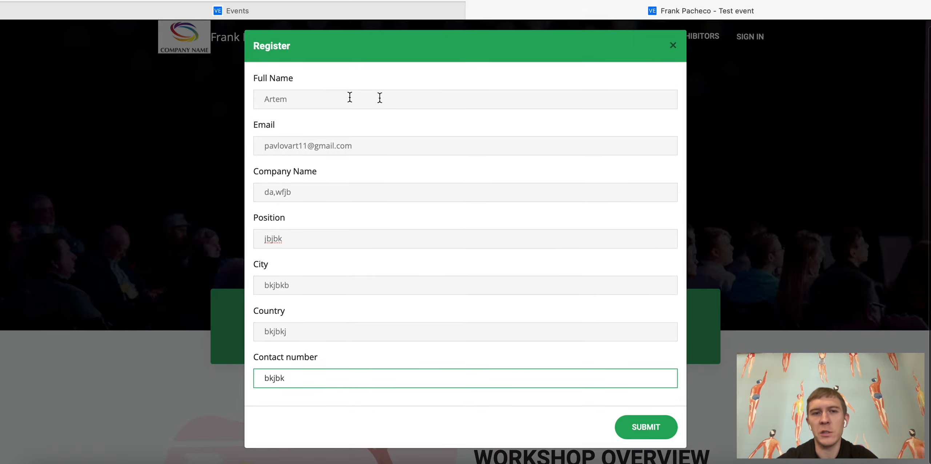
left_click(642, 430)
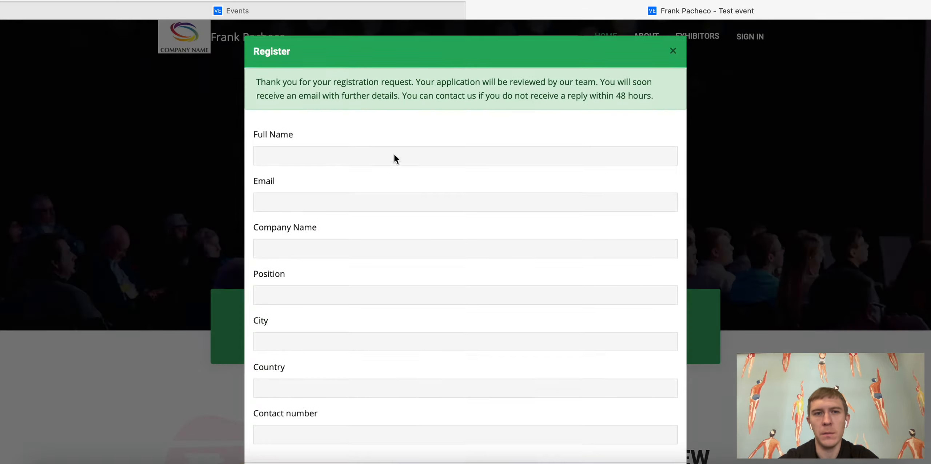
Step: Read the review confirmation, close the form, and return to the admin Events list
left_click_drag(397, 92, 629, 96)
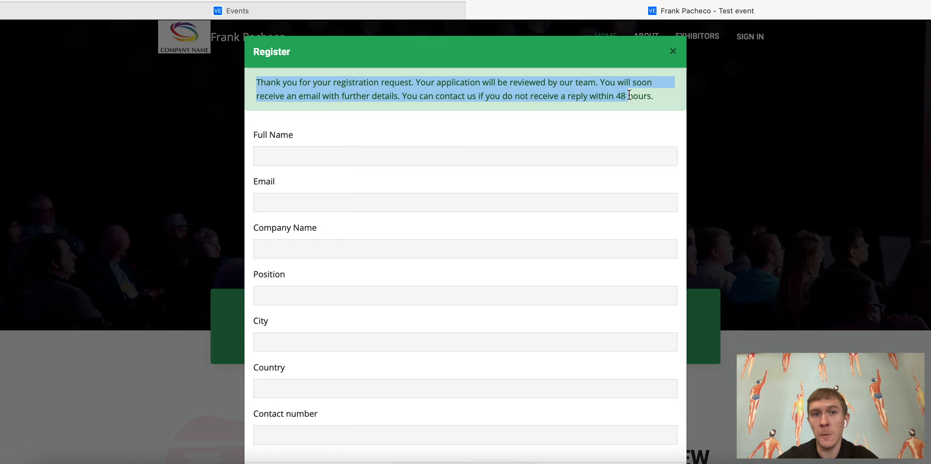
left_click(404, 81)
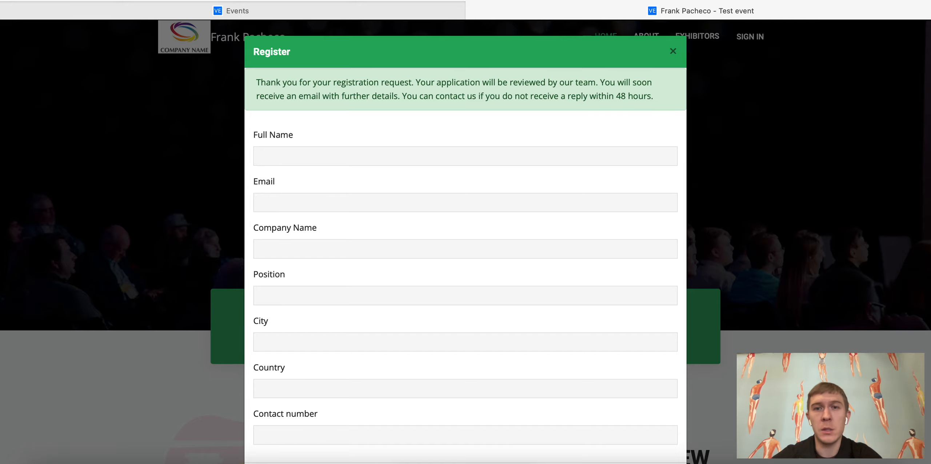
left_click(672, 51)
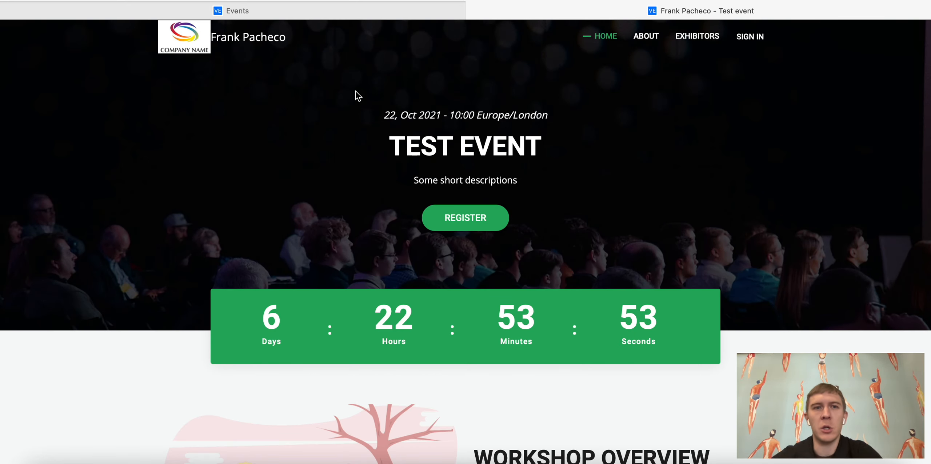
left_click(314, 13)
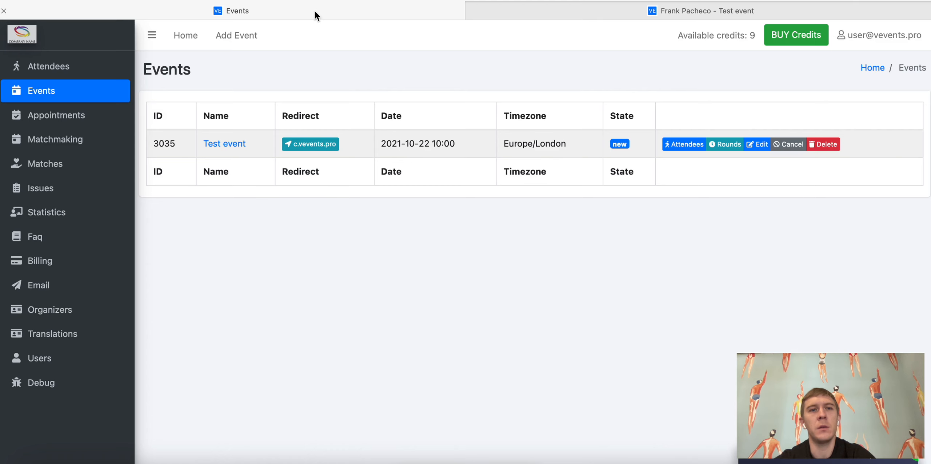
Step: Open Appointments and inspect row 535's e-mail, profile details and Test event columns
left_click(57, 116)
left_click_drag(198, 144, 300, 143)
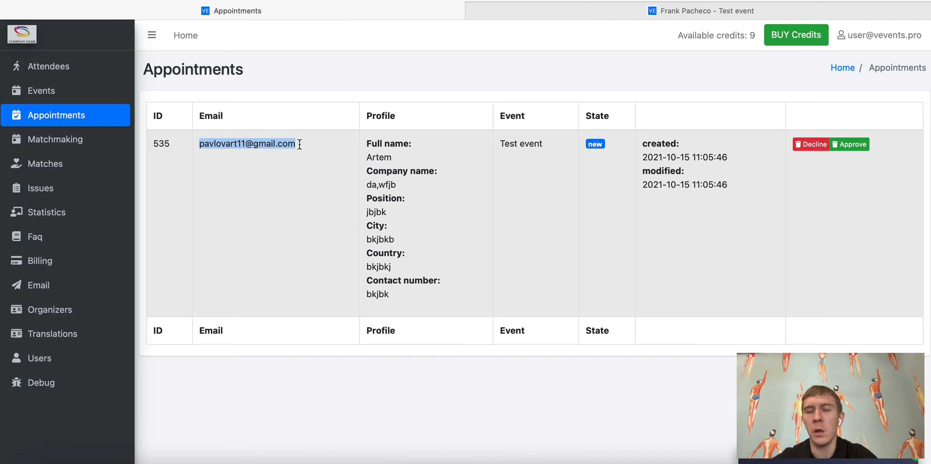
triple_click(230, 144)
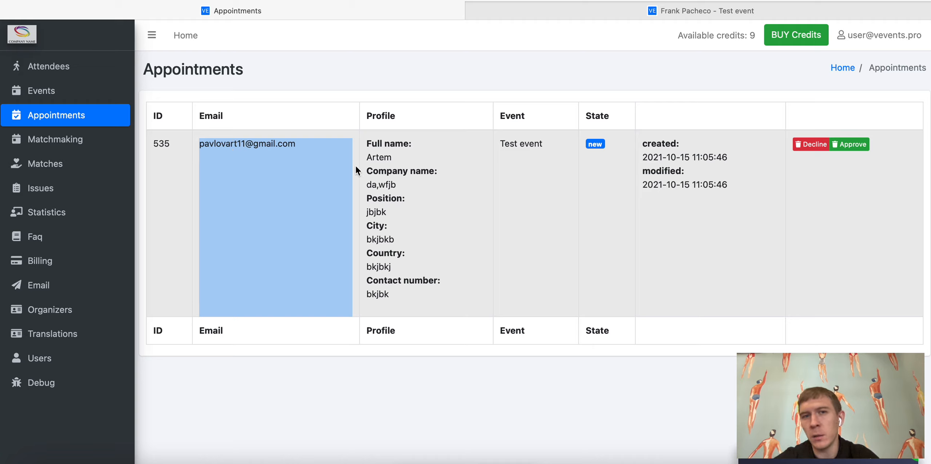
left_click_drag(362, 147, 422, 306)
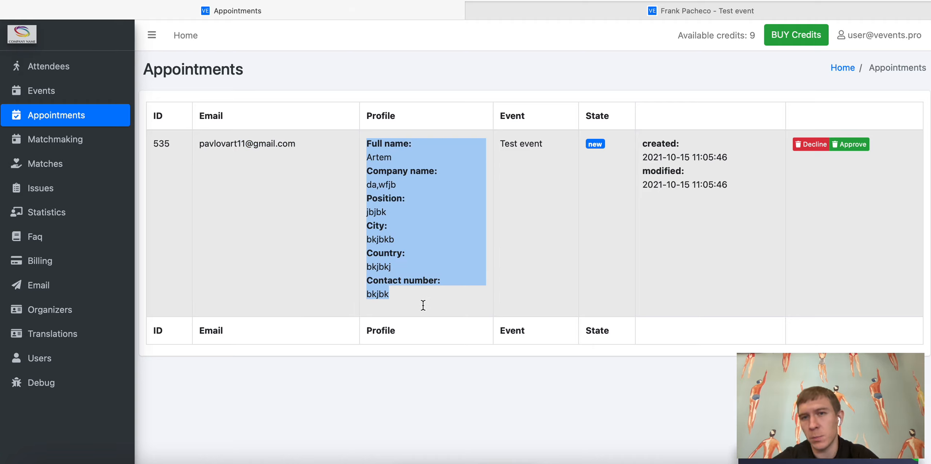
triple_click(516, 144)
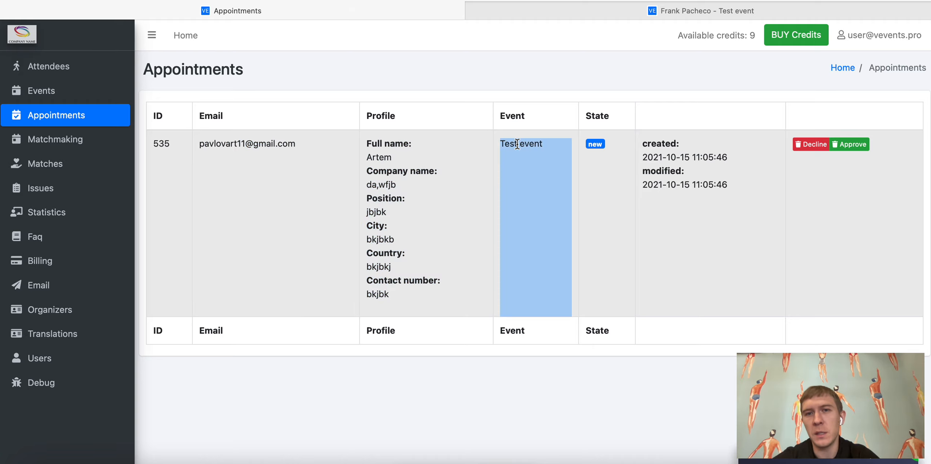
left_click(594, 144)
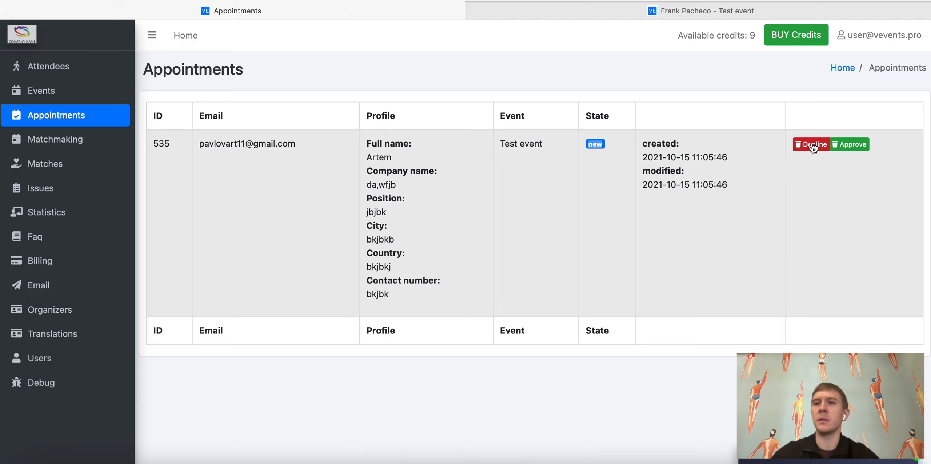
Step: Approve appointment 535, confirm it in the dialog, then go back to the Test event website tab
left_click(850, 144)
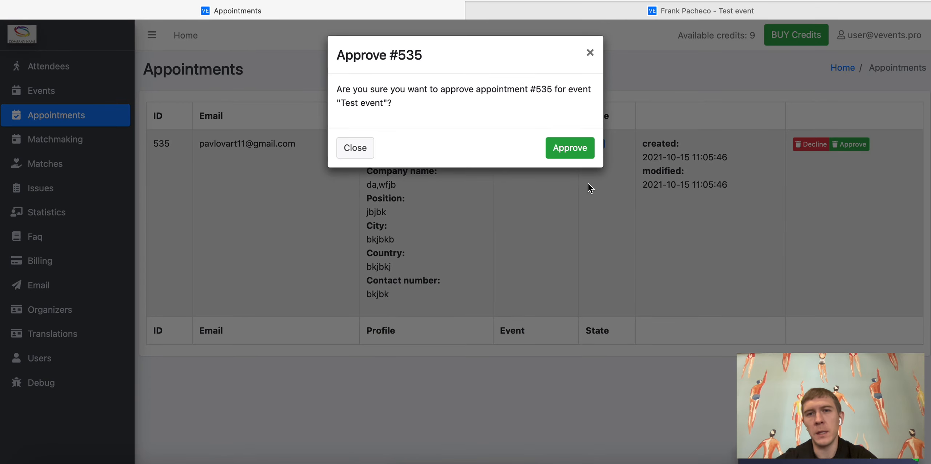
left_click(578, 151)
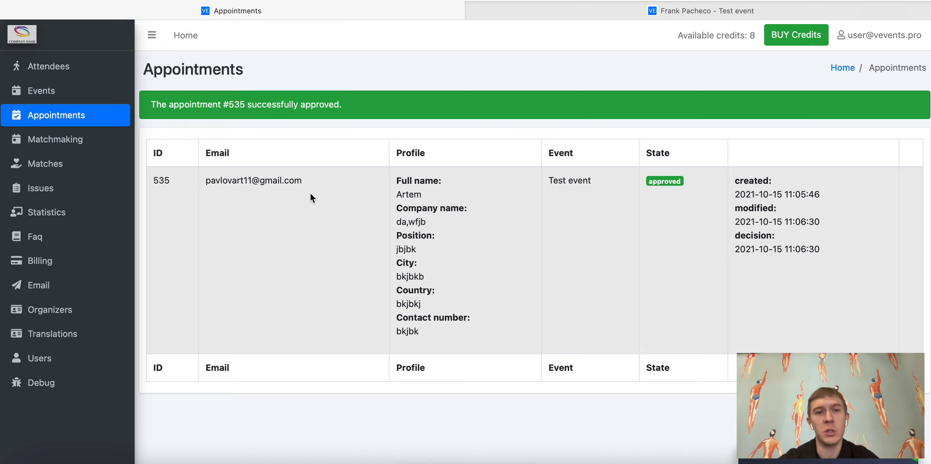
left_click_drag(306, 179, 205, 181)
key("super+c")
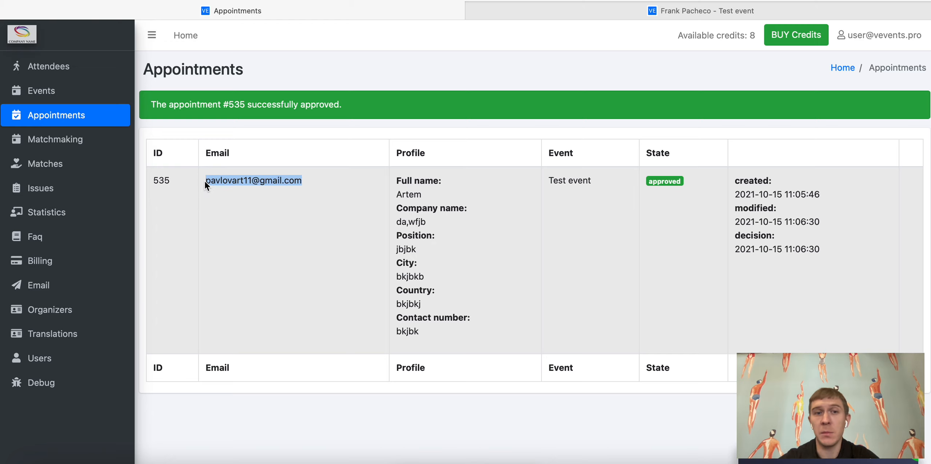
left_click(667, 14)
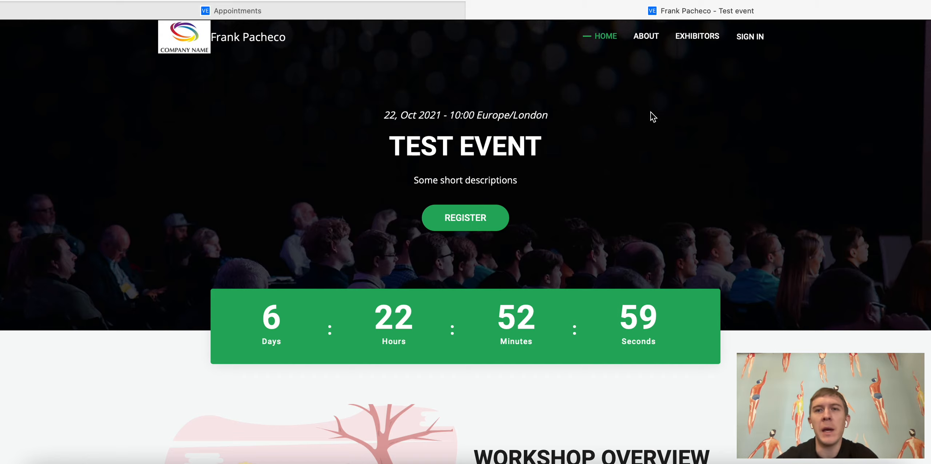
Step: Sign in as the approved visitor with the saved e-mail and password, dismissing the password prompt
left_click(754, 39)
left_click(472, 222)
key("super+v")
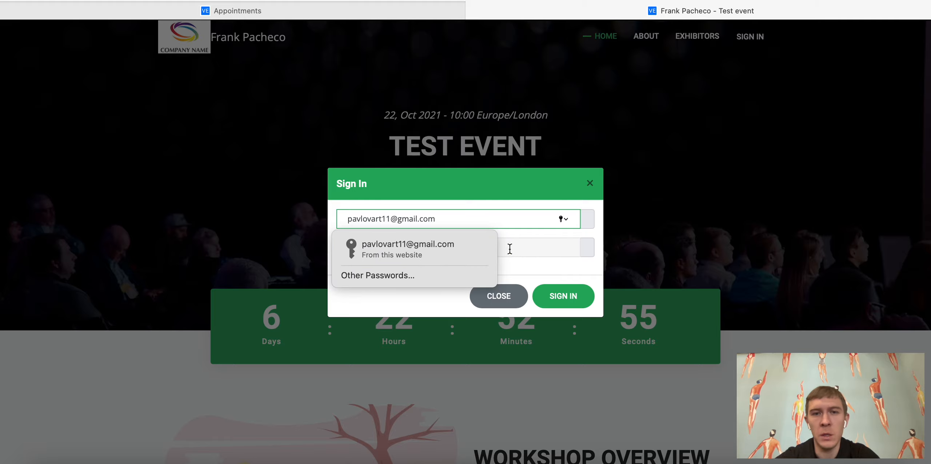
left_click(513, 250)
left_click(520, 356)
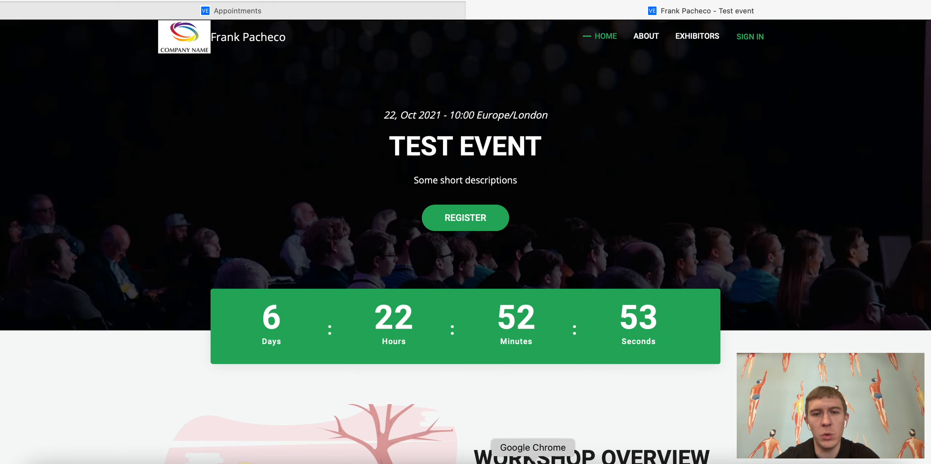
left_click(533, 462)
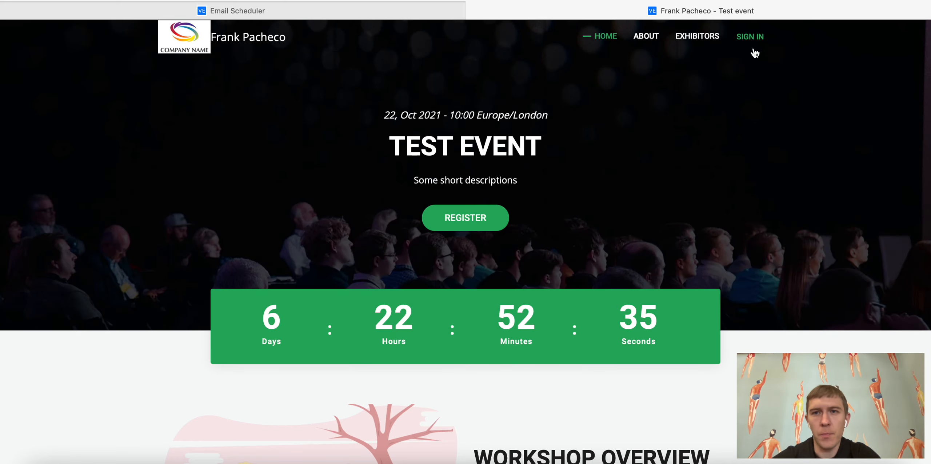
left_click(754, 38)
left_click(469, 246)
key("Return")
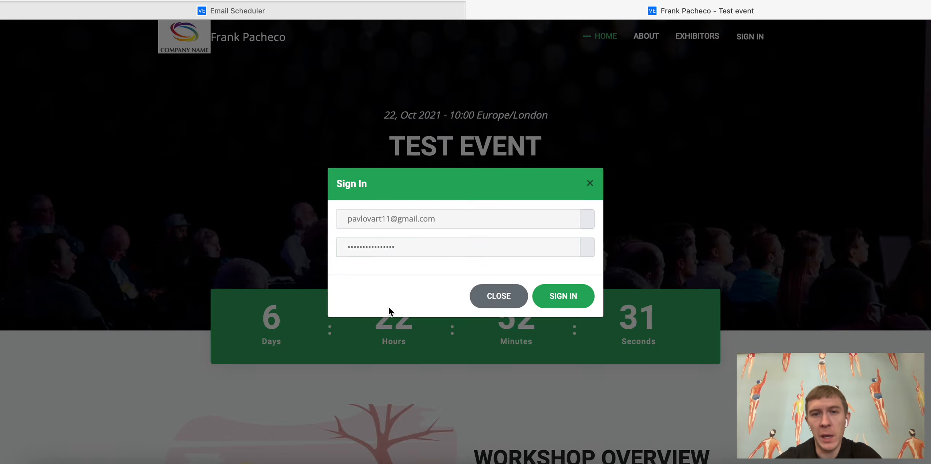
left_click(558, 297)
left_click(473, 277)
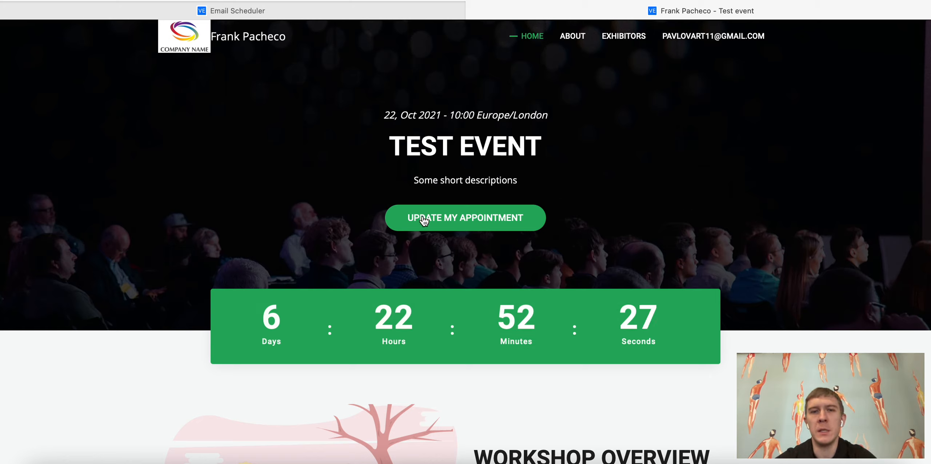
Step: Open Update My Appointment and expand Some test exhibitor's available slots for 22 October 2021
left_click(461, 220)
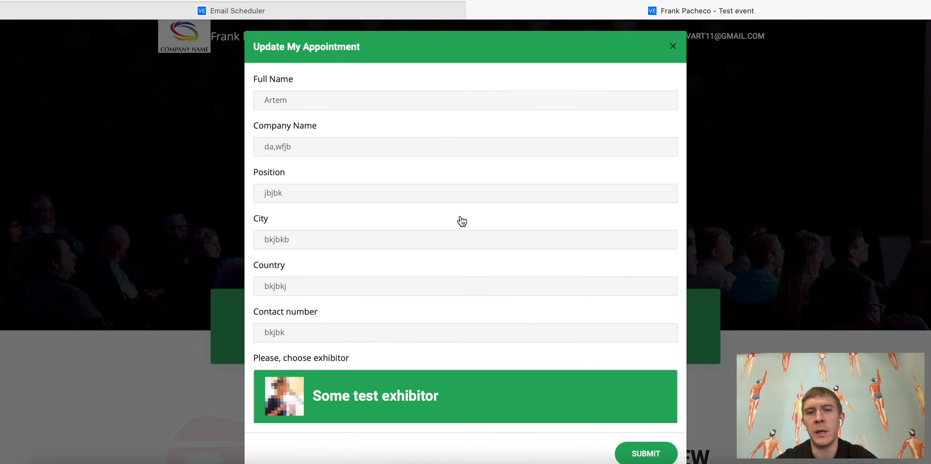
left_click(254, 83)
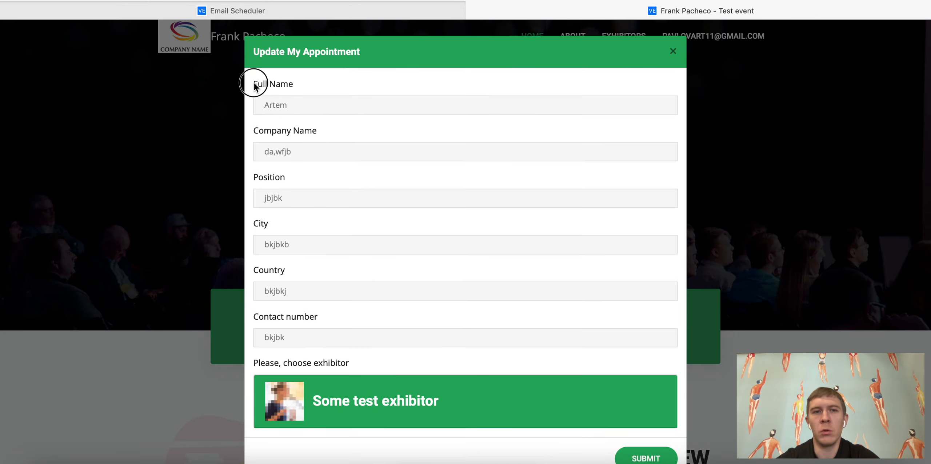
left_click_drag(254, 83, 358, 339)
scroll(358, 340, "down", 1)
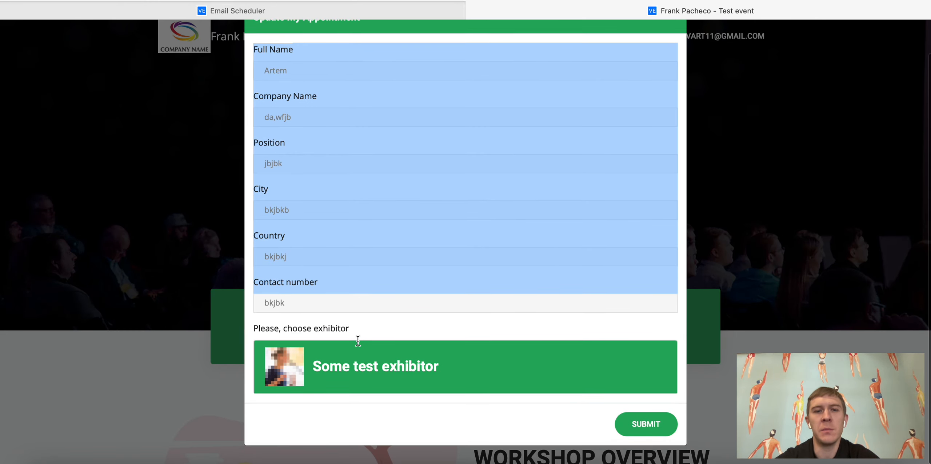
left_click(306, 328)
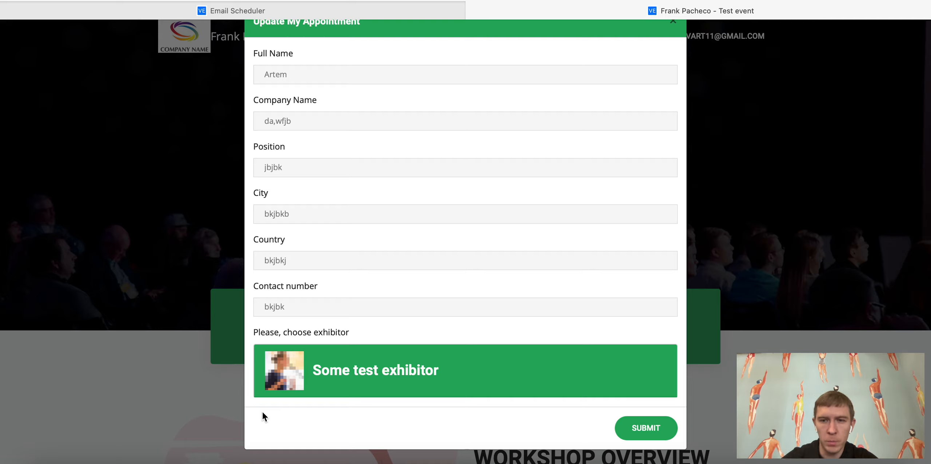
left_click(346, 368)
scroll(346, 367, "down", 5)
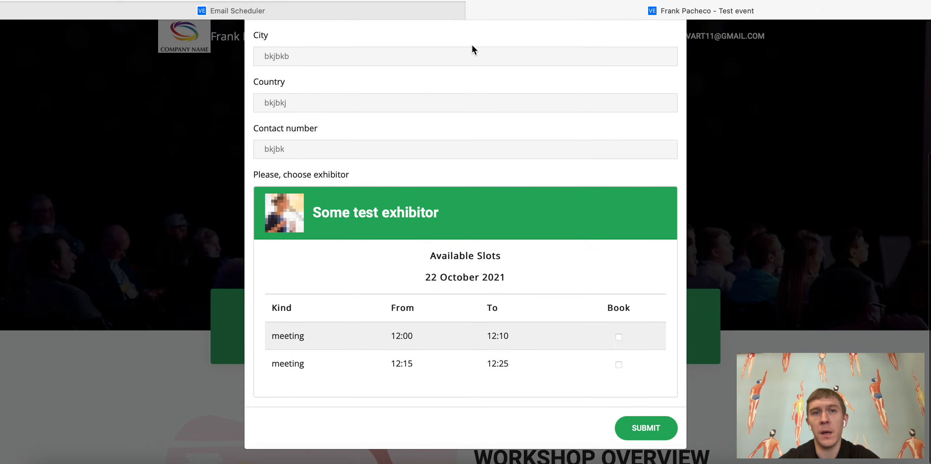
left_click(336, 14)
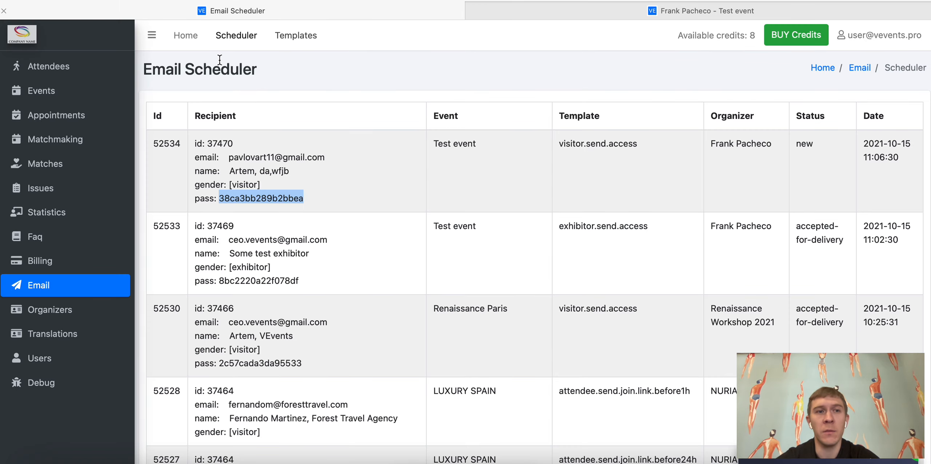
Step: Compare Test event's two 1:1 meeting rounds with the booking form and note its Europe/London timezone
left_click(40, 91)
left_click(729, 145)
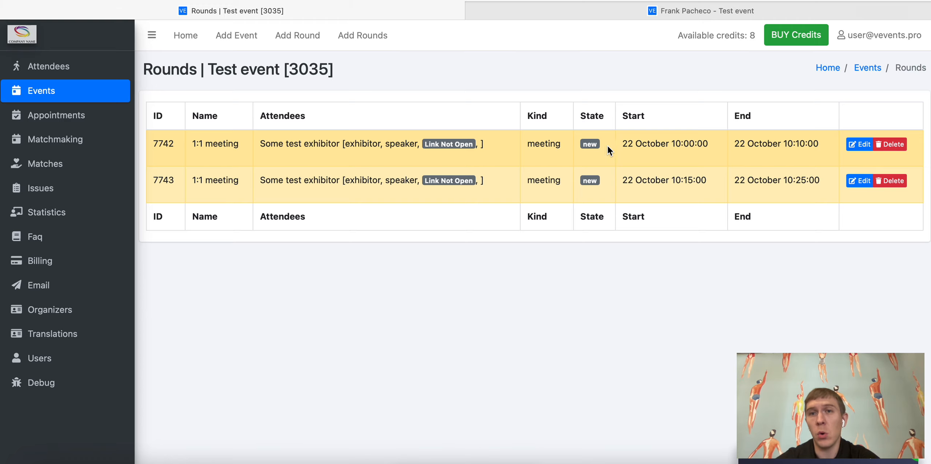
left_click(678, 14)
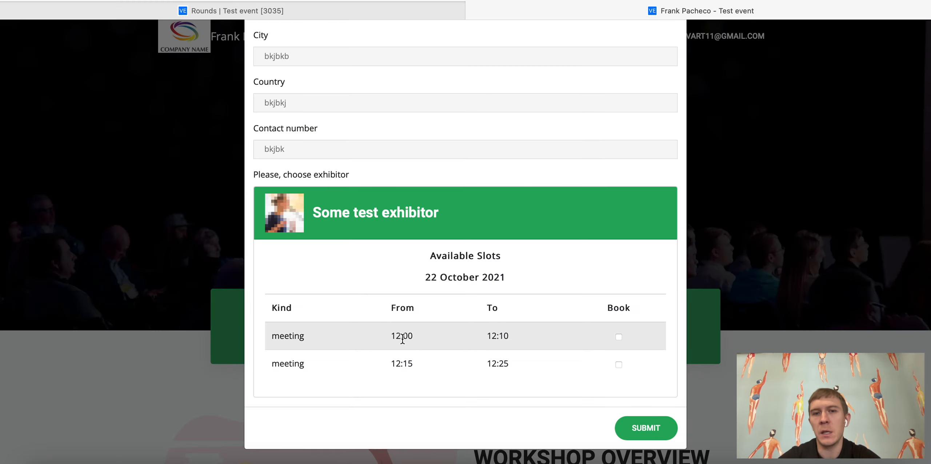
left_click(396, 12)
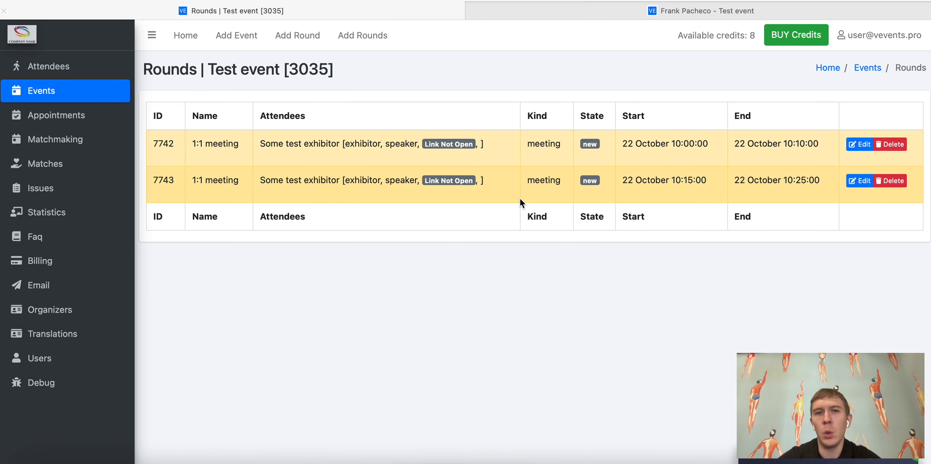
left_click(62, 95)
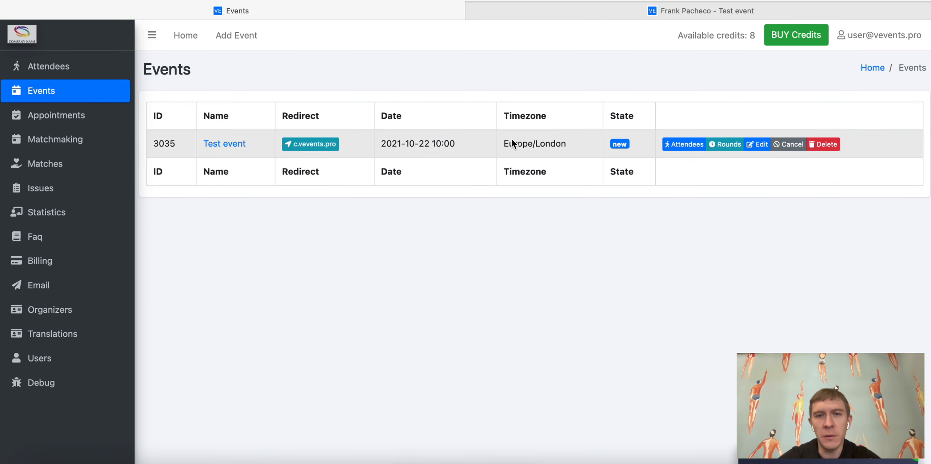
left_click_drag(505, 143, 570, 145)
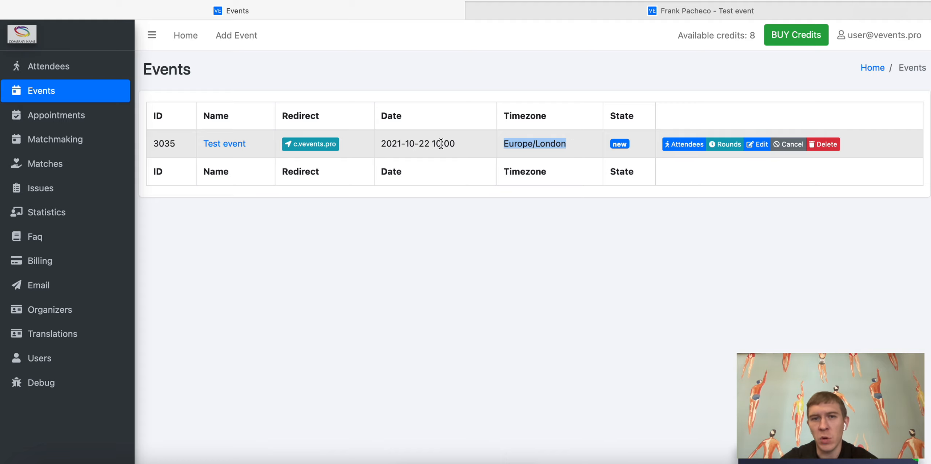
left_click(636, 9)
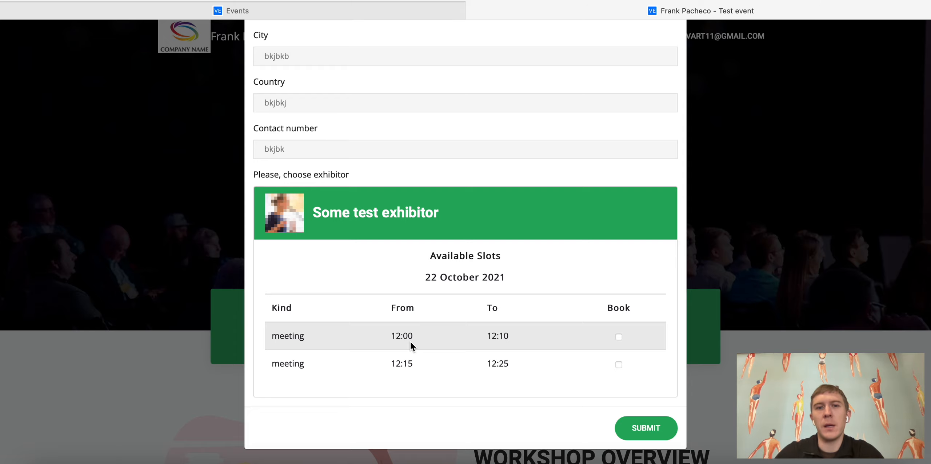
Step: Book the 12:15–12:25 slot with Some test exhibitor, submit, and check it under SCHEDULE
left_click(619, 365)
scroll(622, 365, "down", 1)
scroll(622, 364, "down", 5)
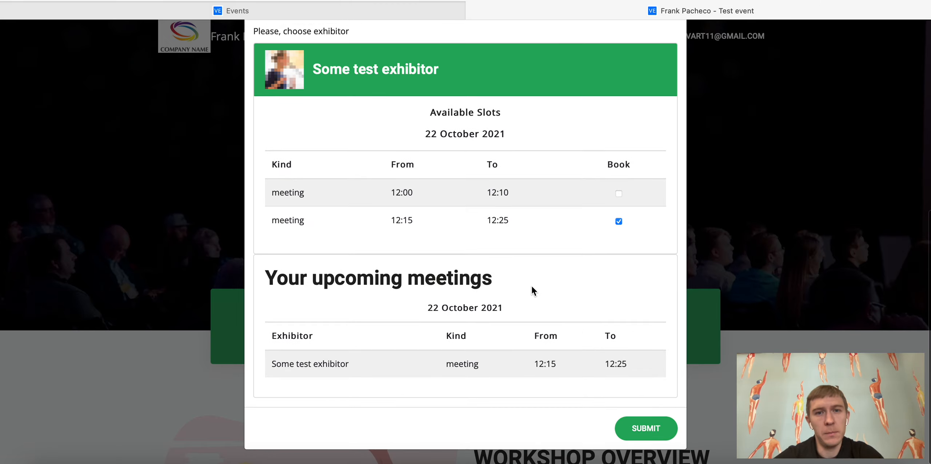
left_click(630, 423)
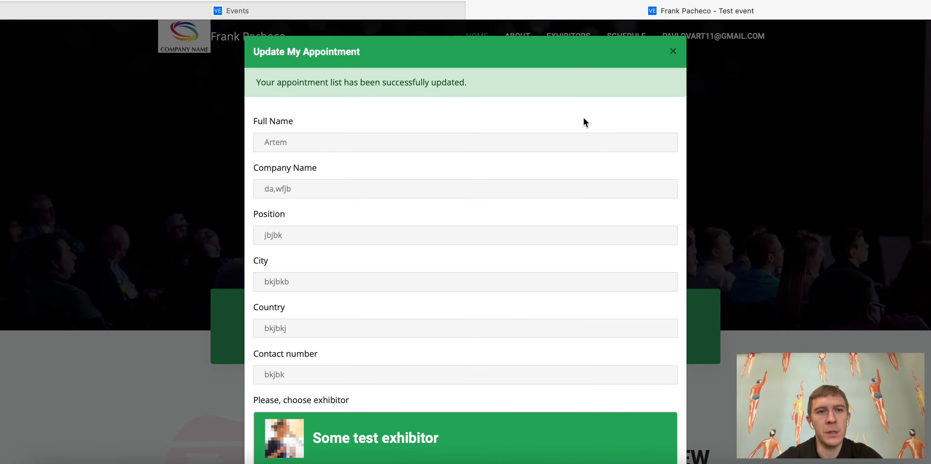
left_click_drag(255, 87, 452, 84)
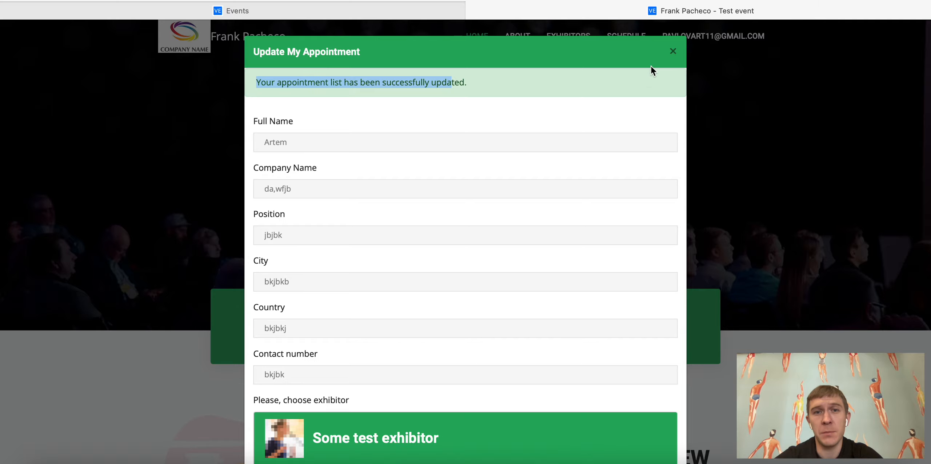
left_click(675, 53)
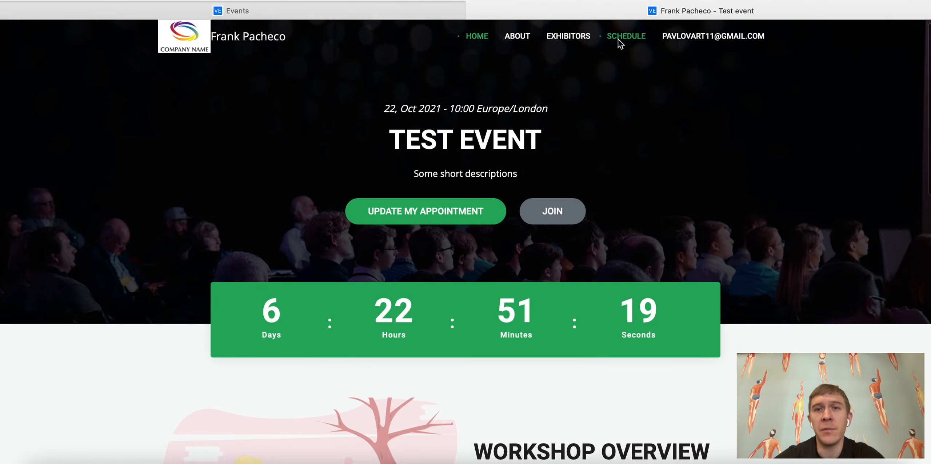
left_click(618, 40)
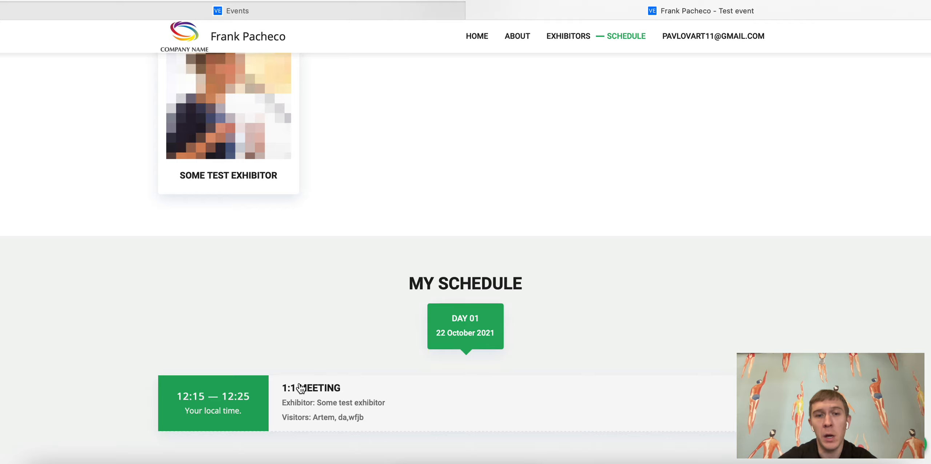
left_click(300, 388)
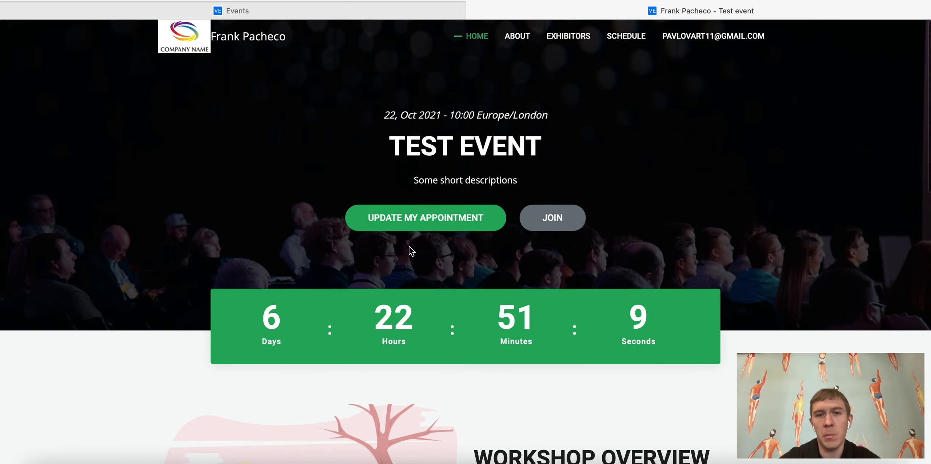
Step: Rebook the Some test exhibitor meeting from 12:15 into the 12:00–12:10 slot and check the schedule
left_click(444, 218)
scroll(306, 292, "down", 5)
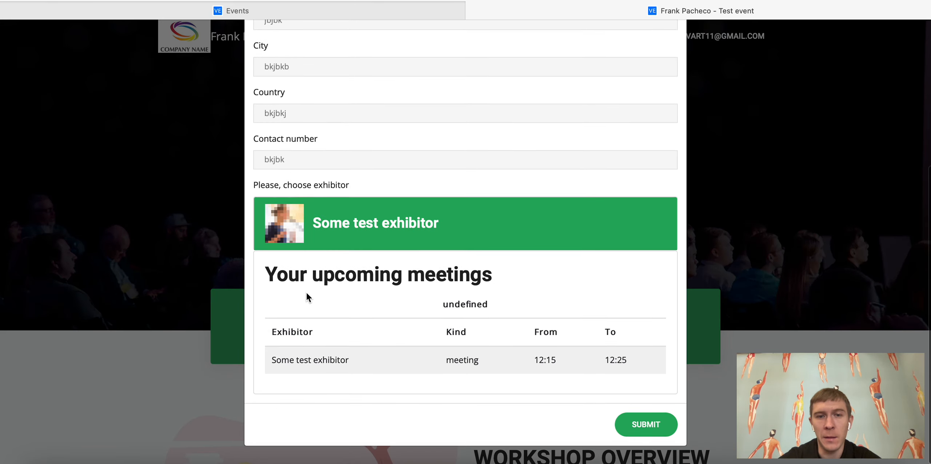
left_click_drag(636, 363, 425, 375)
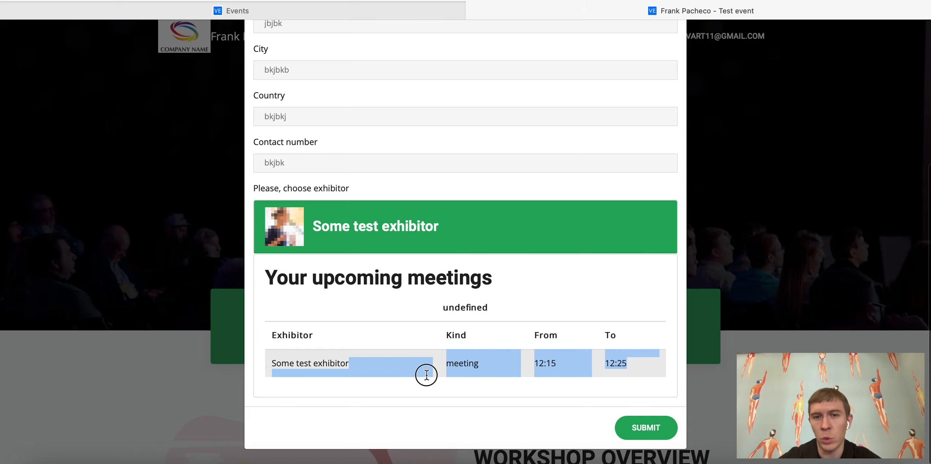
left_click(439, 227)
scroll(438, 227, "down", 3)
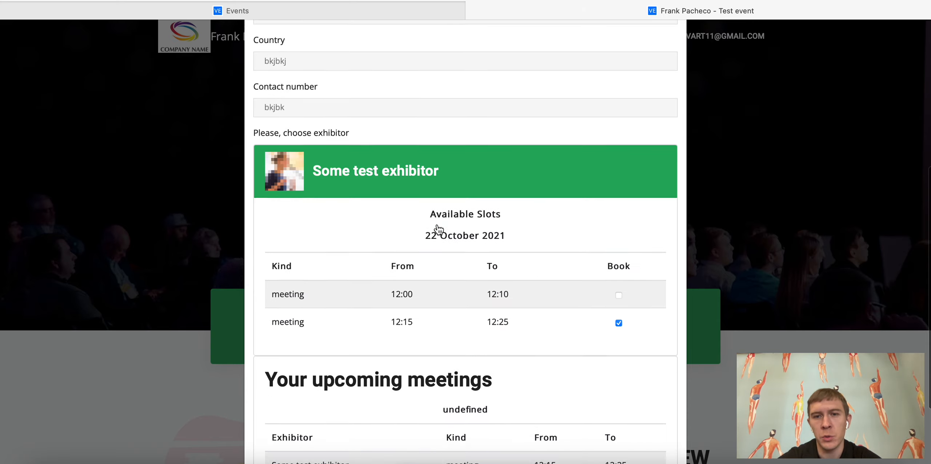
left_click(620, 251)
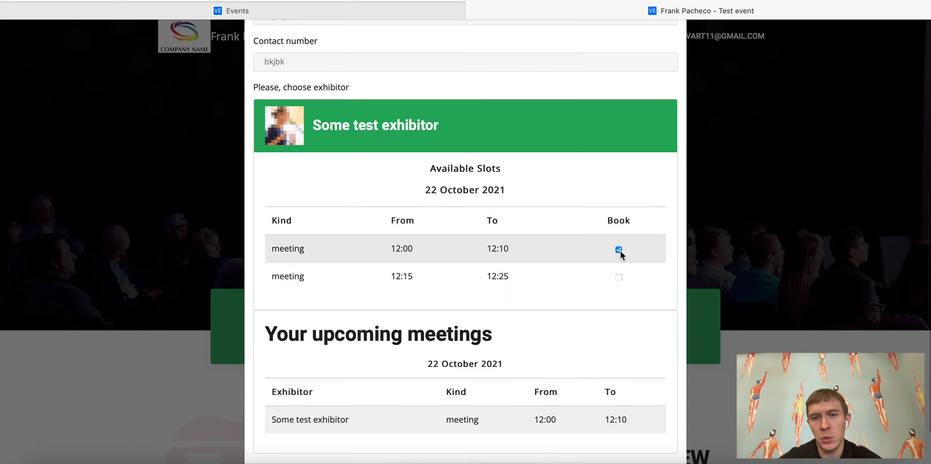
scroll(619, 251, "down", 2)
left_click(644, 429)
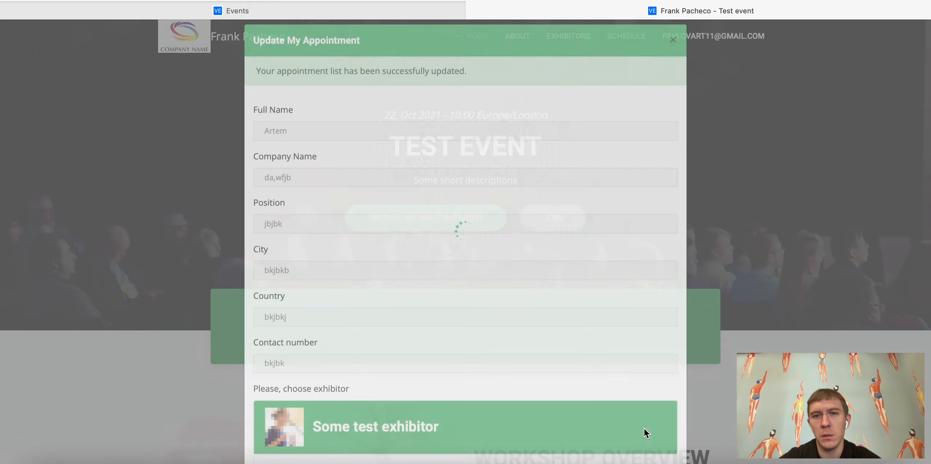
left_click(681, 42)
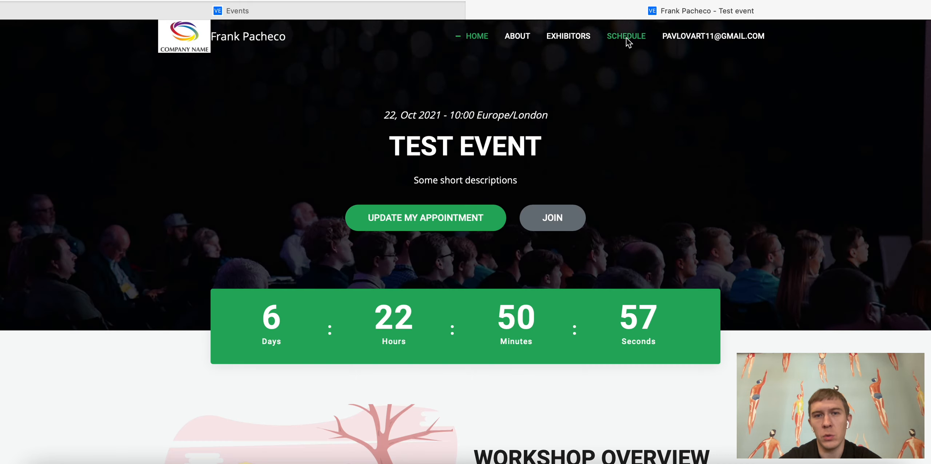
left_click(626, 37)
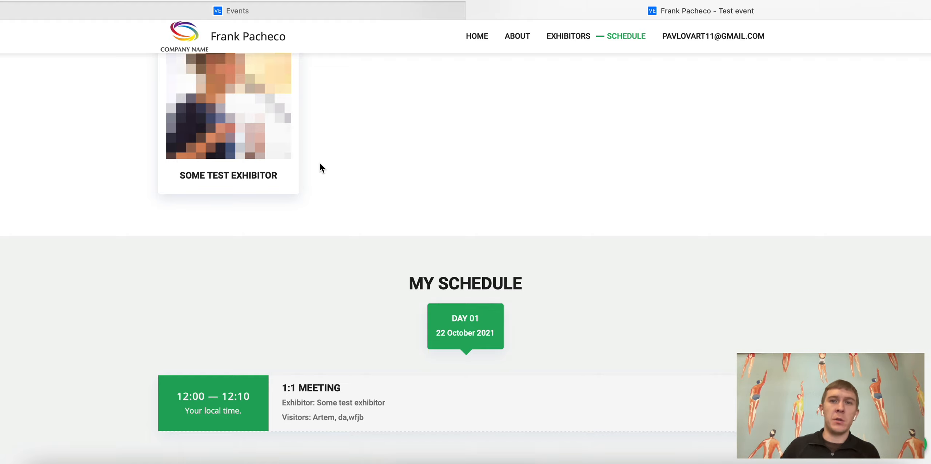
left_click(319, 16)
Step: Open Appointments, compare with the visitor's schedule, then confirm appointment 535 is still approved
left_click(95, 111)
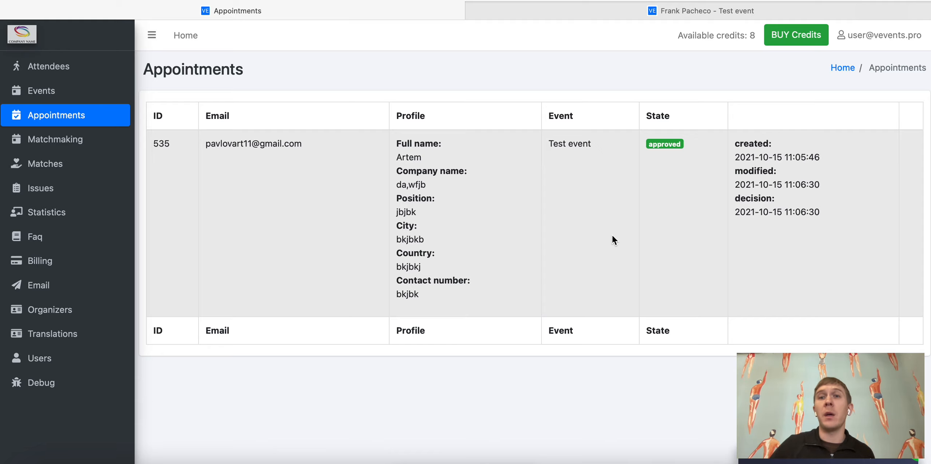
left_click(735, 13)
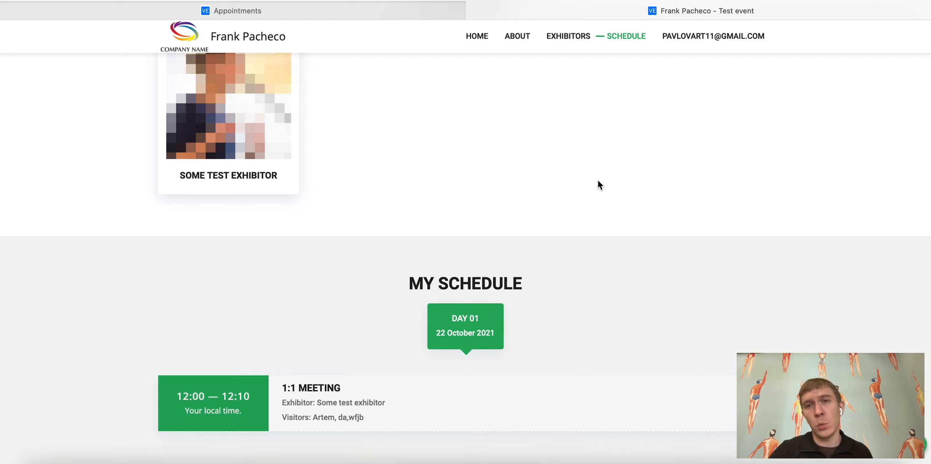
mouse_move(696, 52)
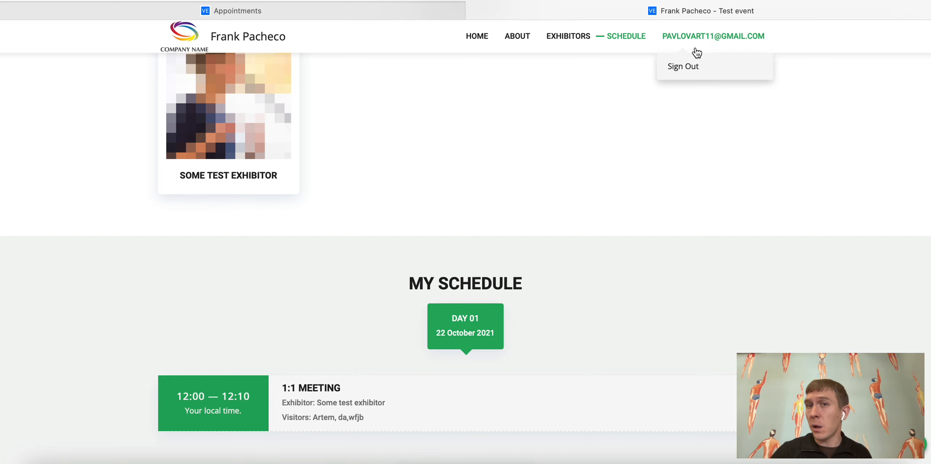
left_click(363, 15)
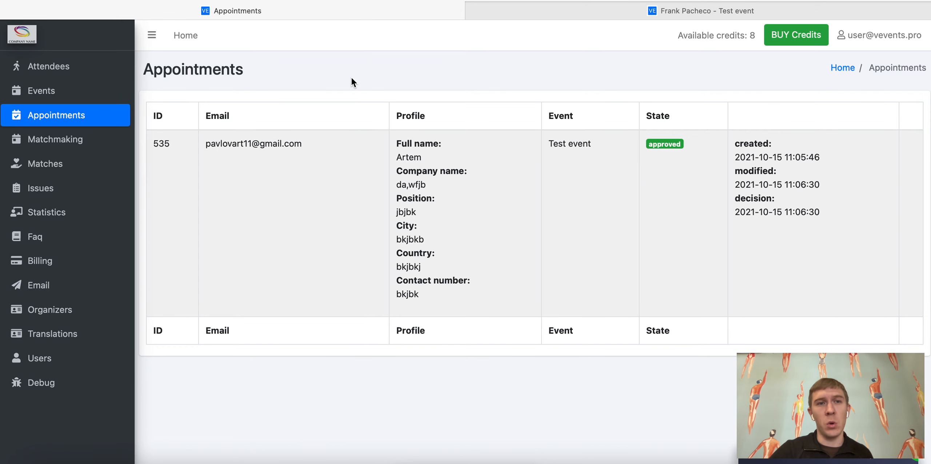